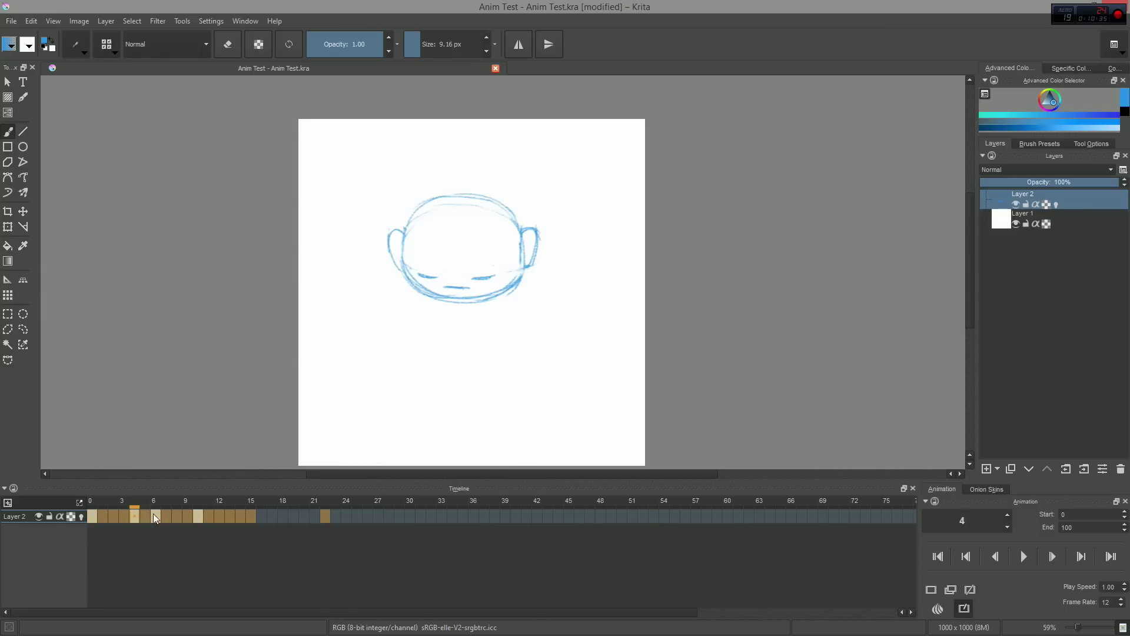
Step: Shift the selected keyframes later, then scroll the Krita 2.9 Animation Edition blog to Packages for Windows
mouse_move(151, 513)
mouse_down()
mouse_move(193, 511)
mouse_move(140, 519)
mouse_up()
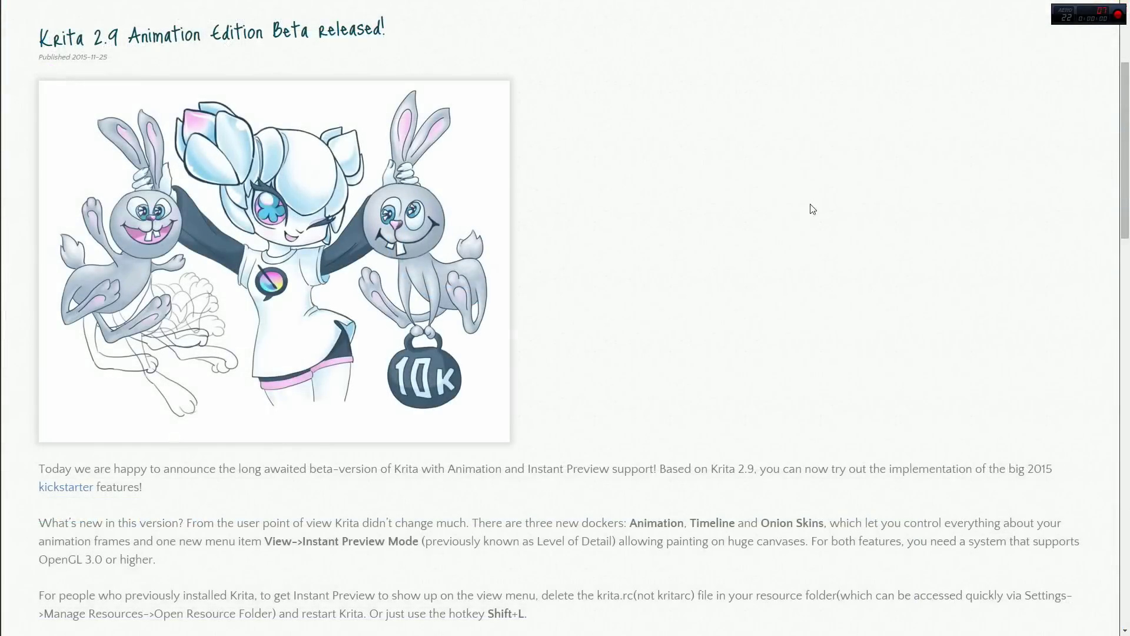
scroll(715, 227, down, 2)
scroll(715, 227, down, 8)
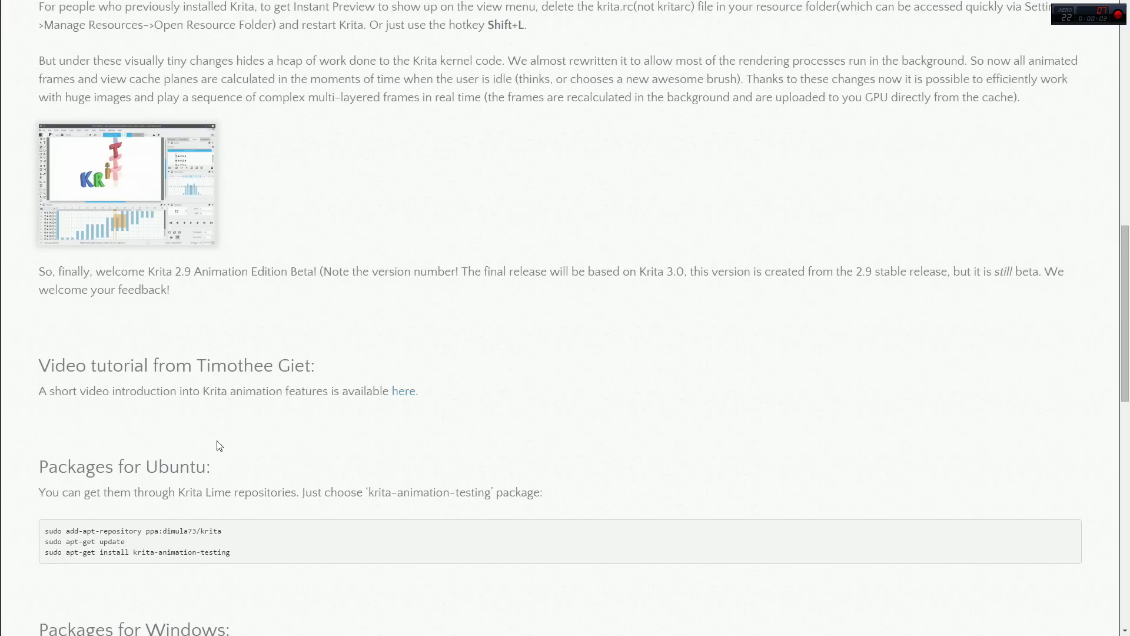
drag(214, 468, 36, 469)
scroll(246, 447, down, 3)
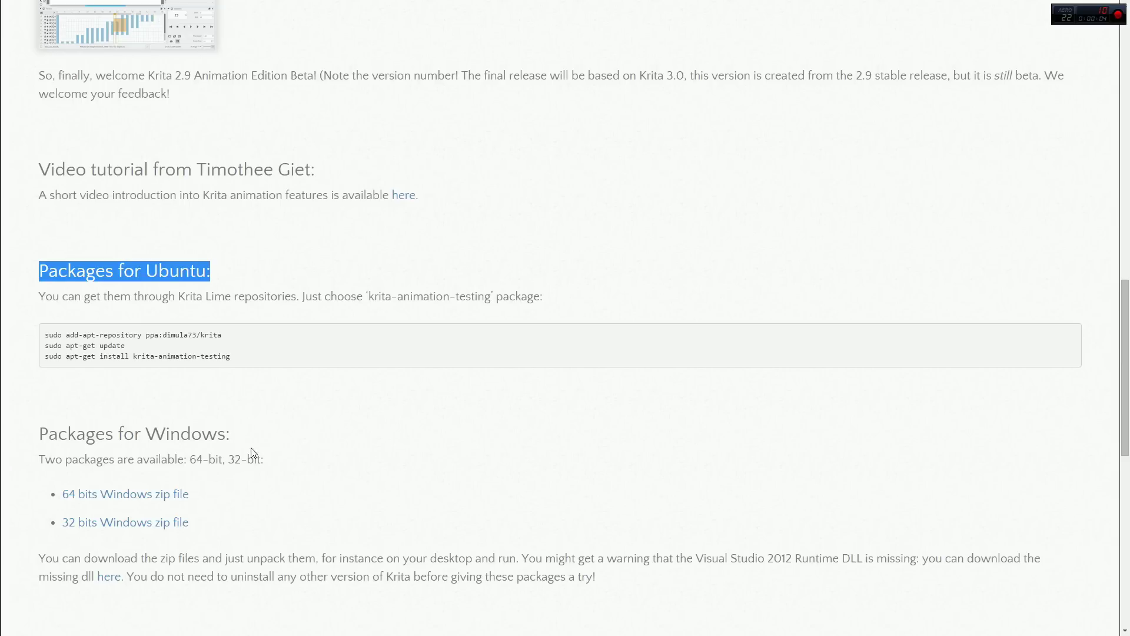
drag(246, 448, 6, 442)
click(353, 486)
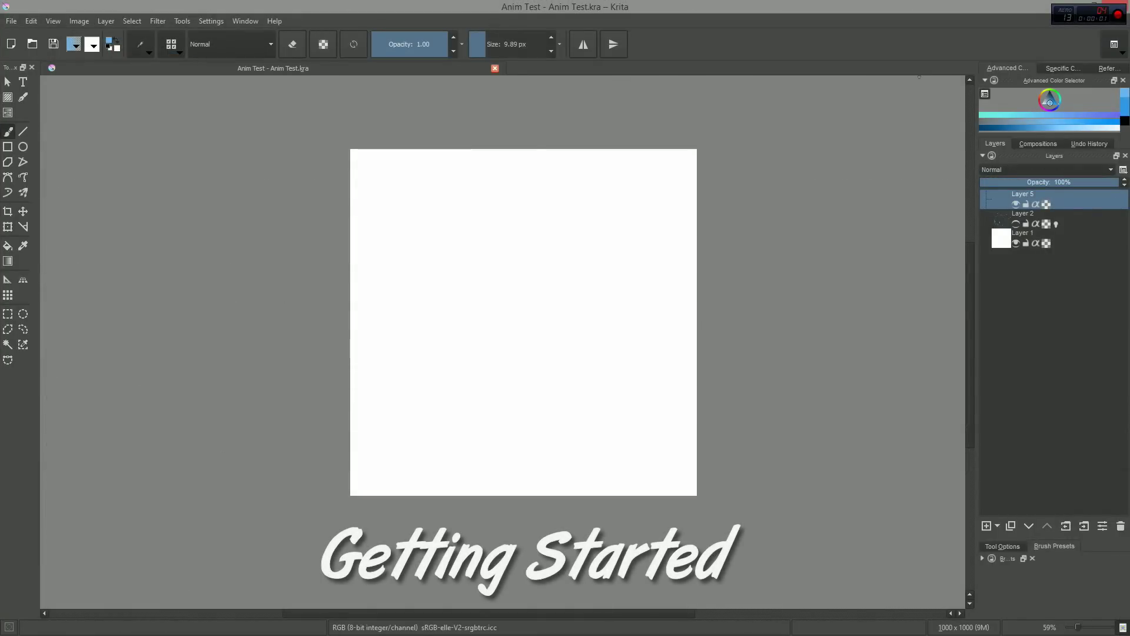
Step: Load the Animation workspace, check the Onion Skins and Animation tabs, and nudge the canvas view
click(1119, 40)
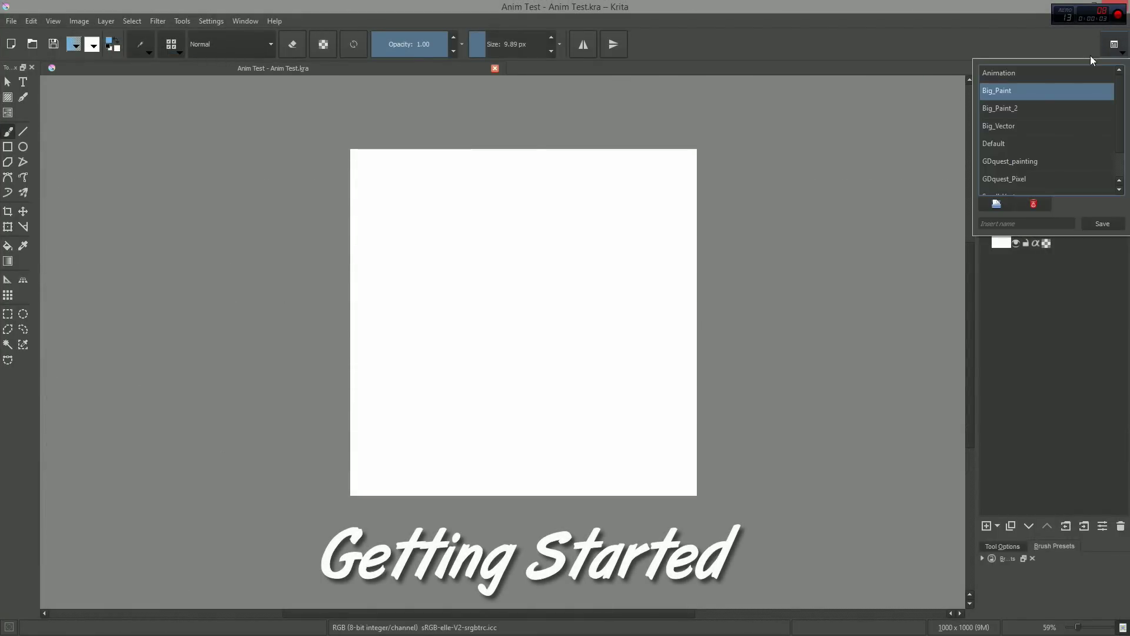
click(1046, 72)
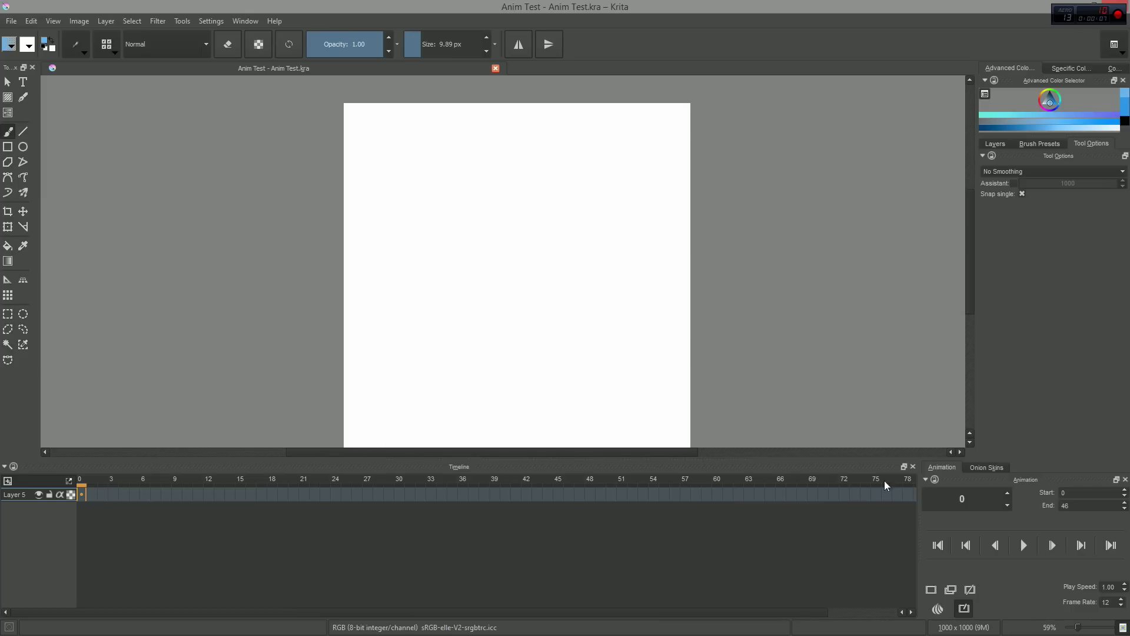
click(998, 467)
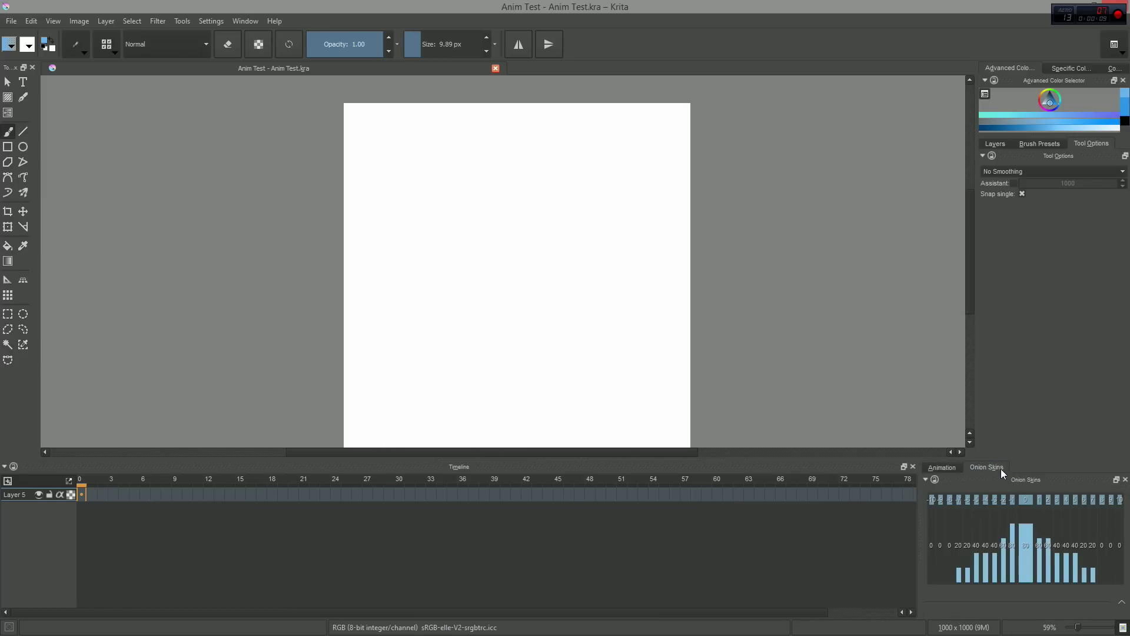
click(948, 469)
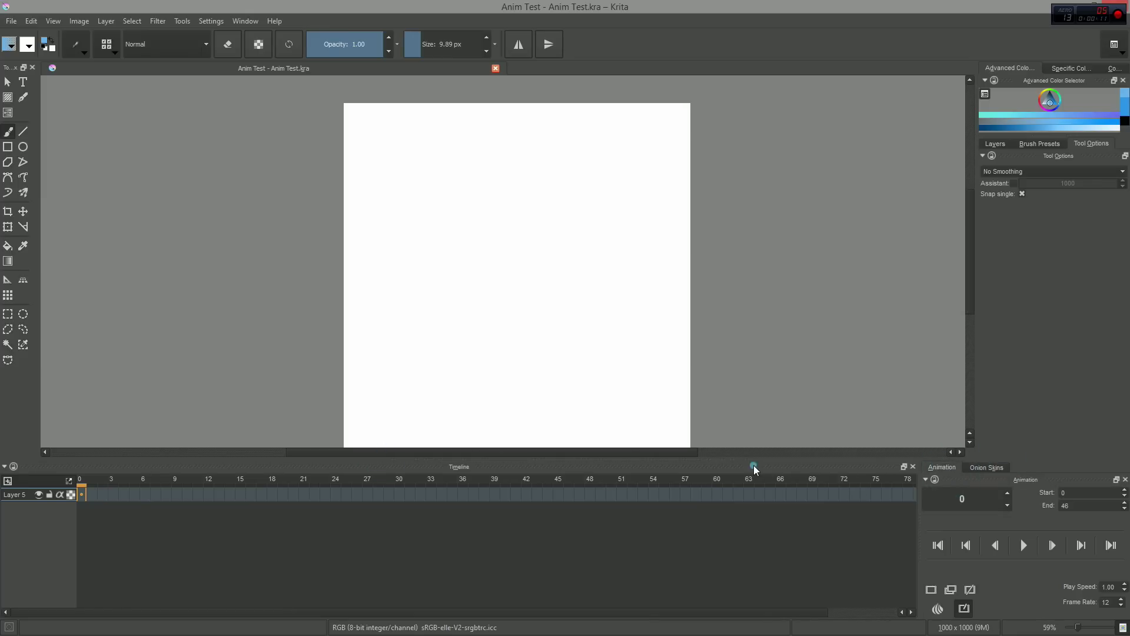
drag(610, 295, 600, 277)
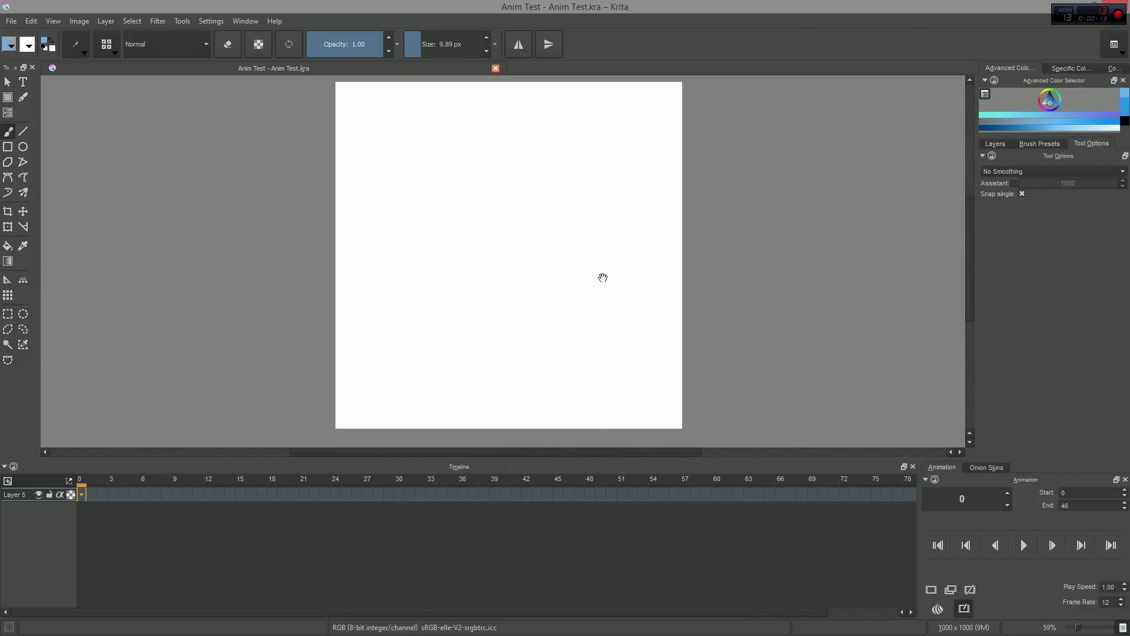
Step: Add a new keyframe at frame 0 on Layer 5 and draw a loose oval
right_click(84, 493)
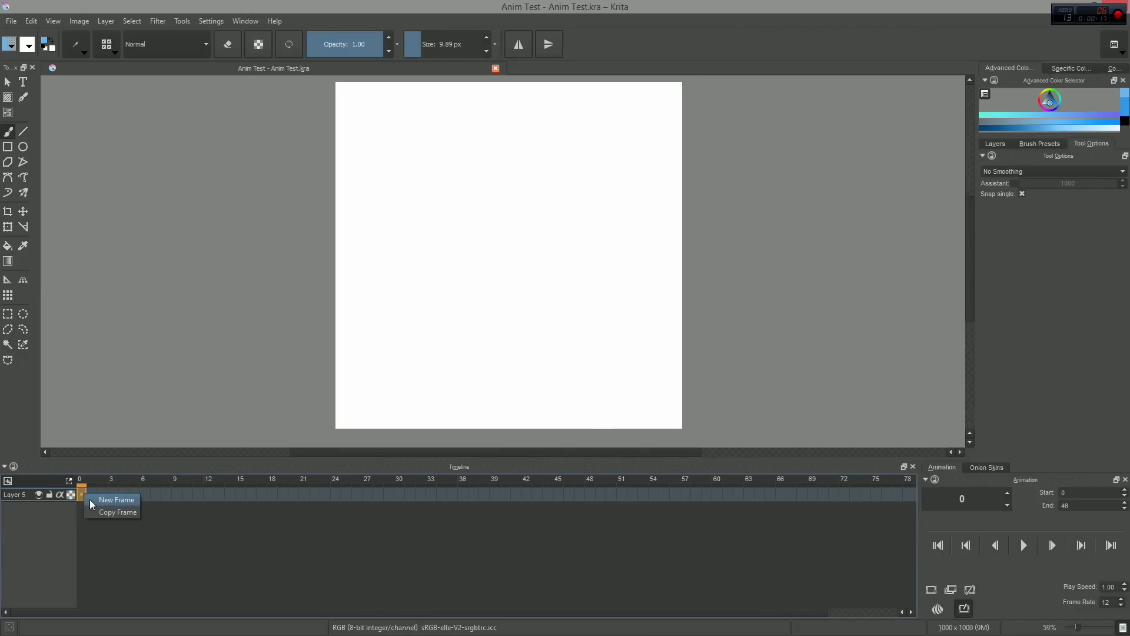
click(89, 499)
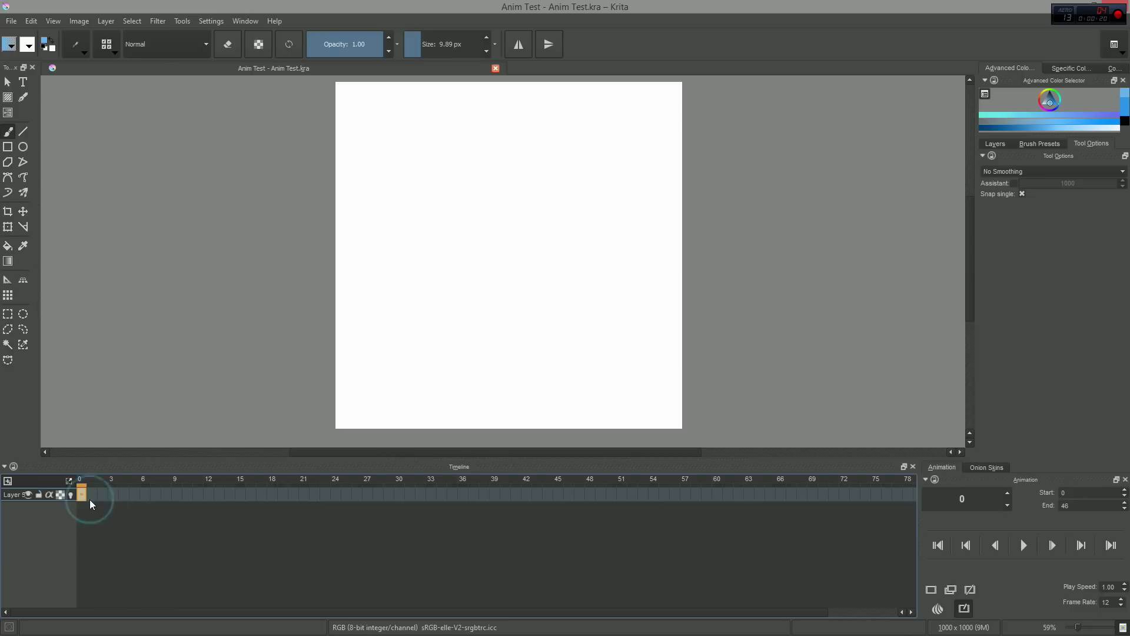
click(131, 497)
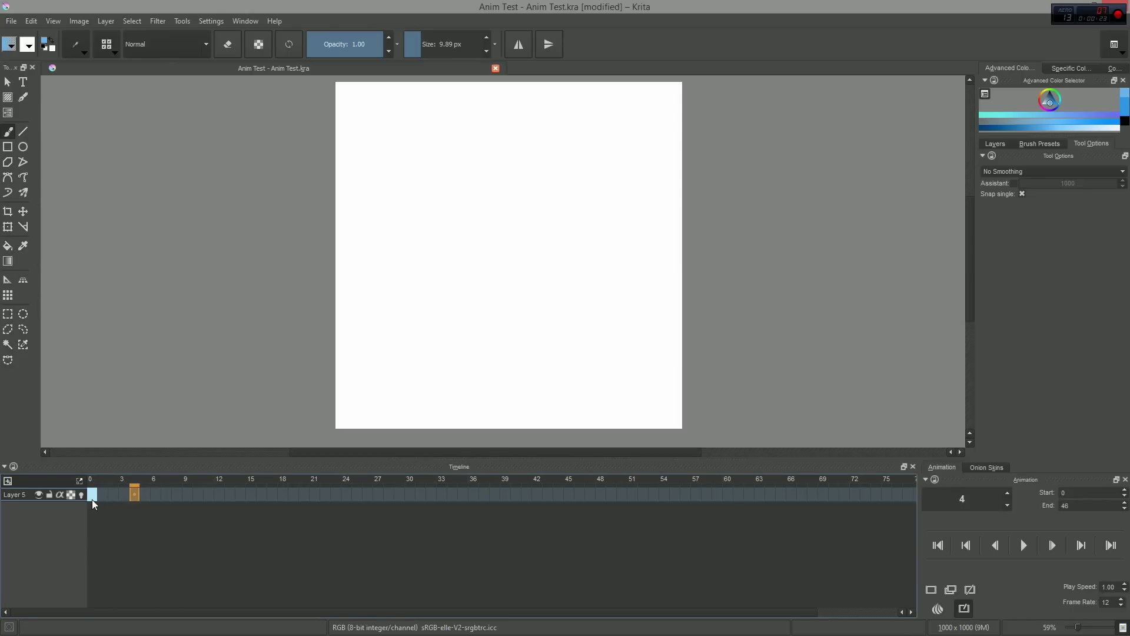
click(93, 499)
mouse_move(512, 166)
mouse_down()
mouse_move(428, 266)
mouse_move(568, 190)
mouse_up()
Step: Draw a smaller circle with an inner arc on frame 5, compare with frame 2, then disable onion skins
click(145, 495)
mouse_move(505, 238)
mouse_down()
mouse_move(590, 157)
mouse_move(618, 194)
mouse_up()
click(113, 497)
click(145, 494)
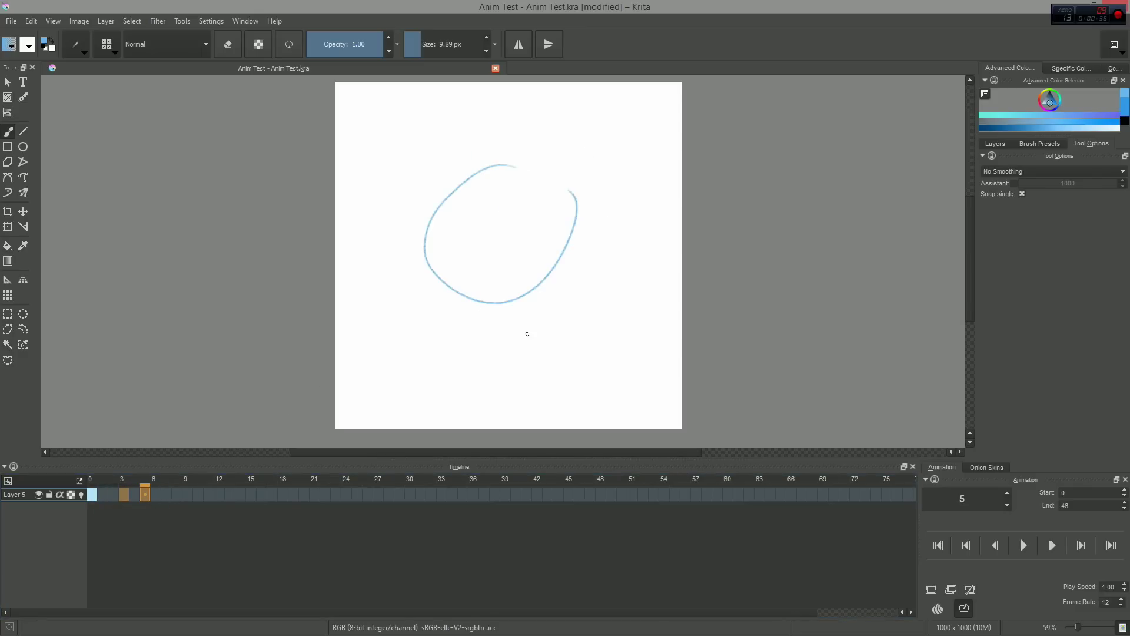
key(Delete)
mouse_move(540, 222)
mouse_down()
mouse_move(540, 152)
mouse_move(455, 217)
mouse_up()
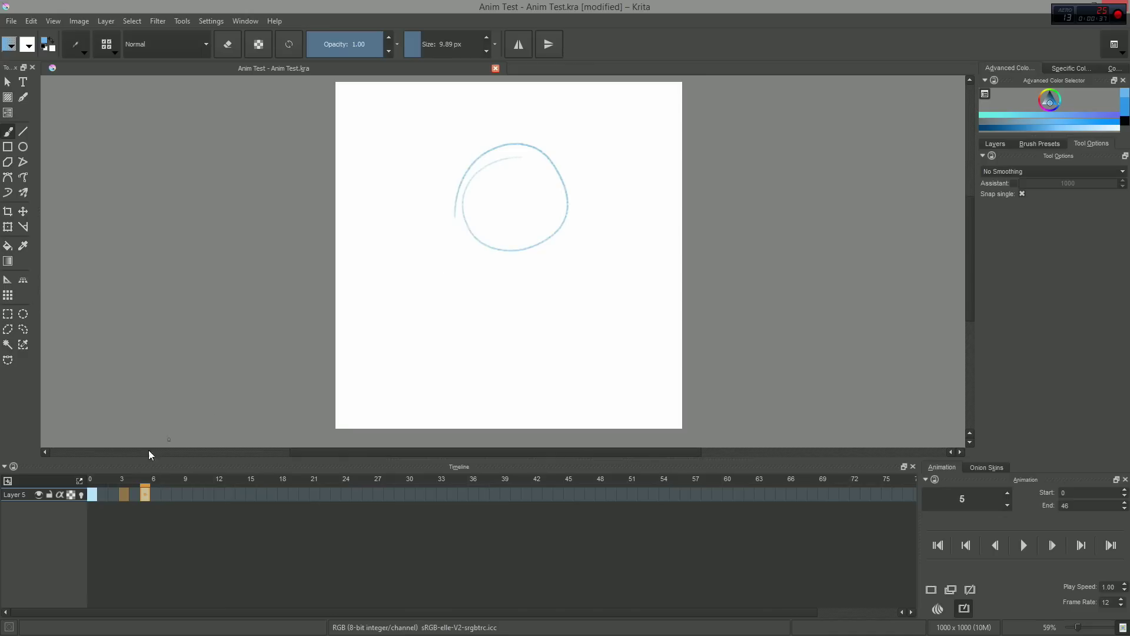
click(113, 494)
click(145, 496)
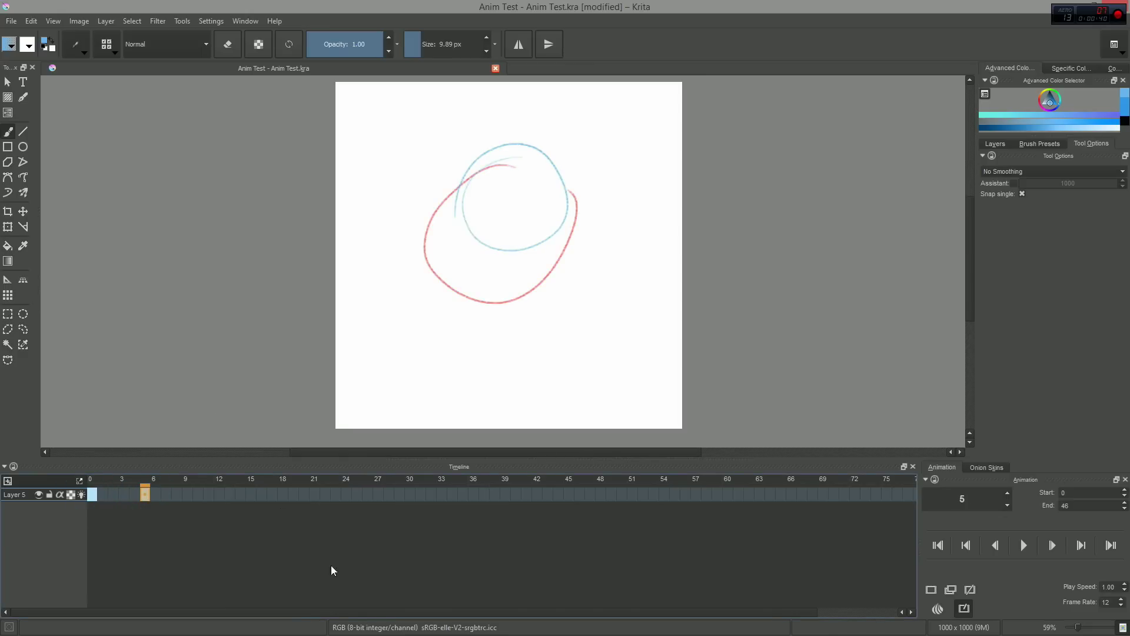
click(82, 497)
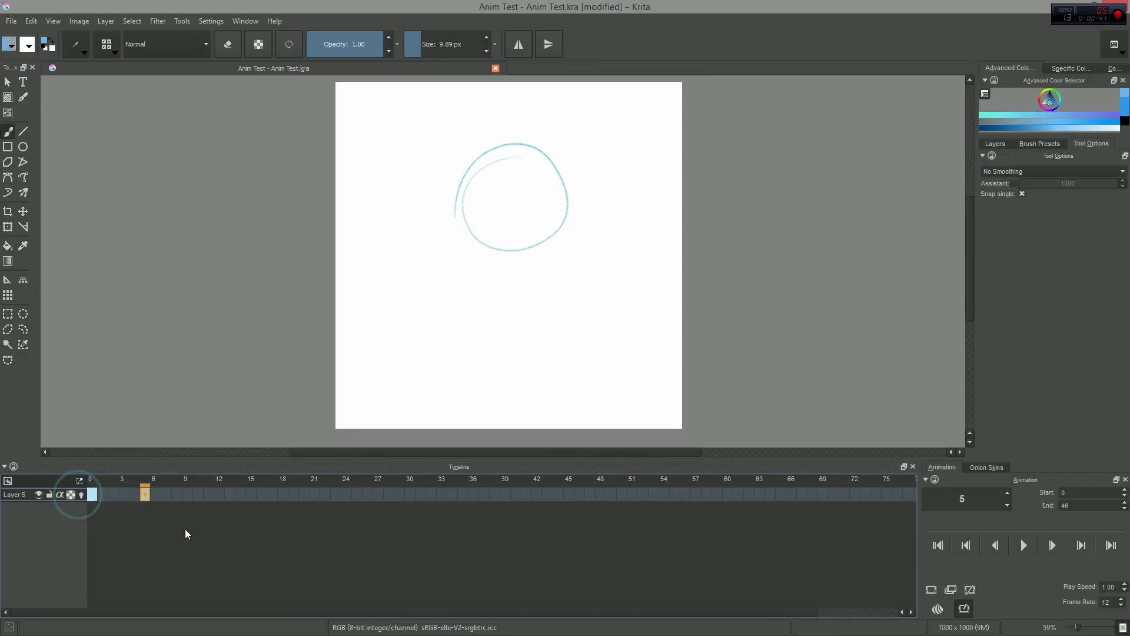
click(145, 496)
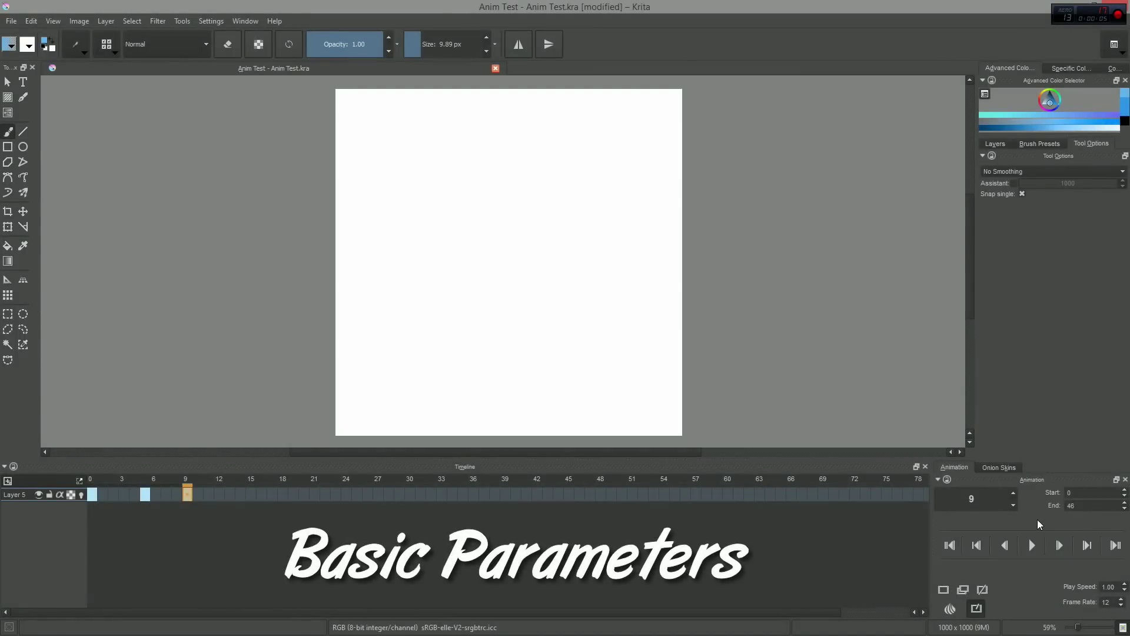
drag(1035, 482, 512, 154)
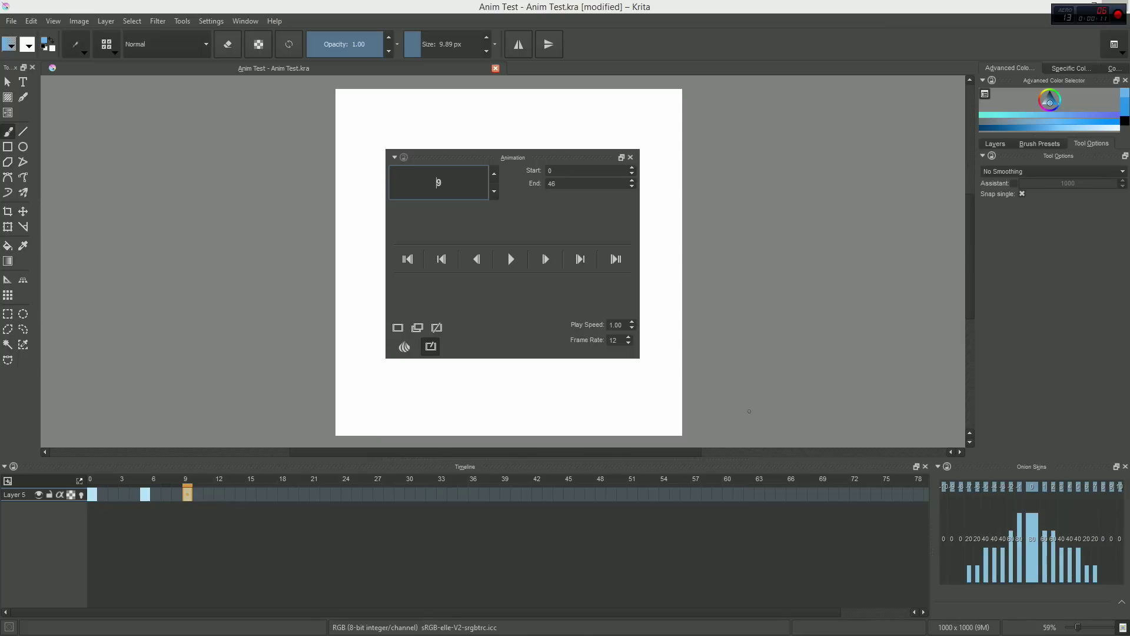
double_click(565, 183)
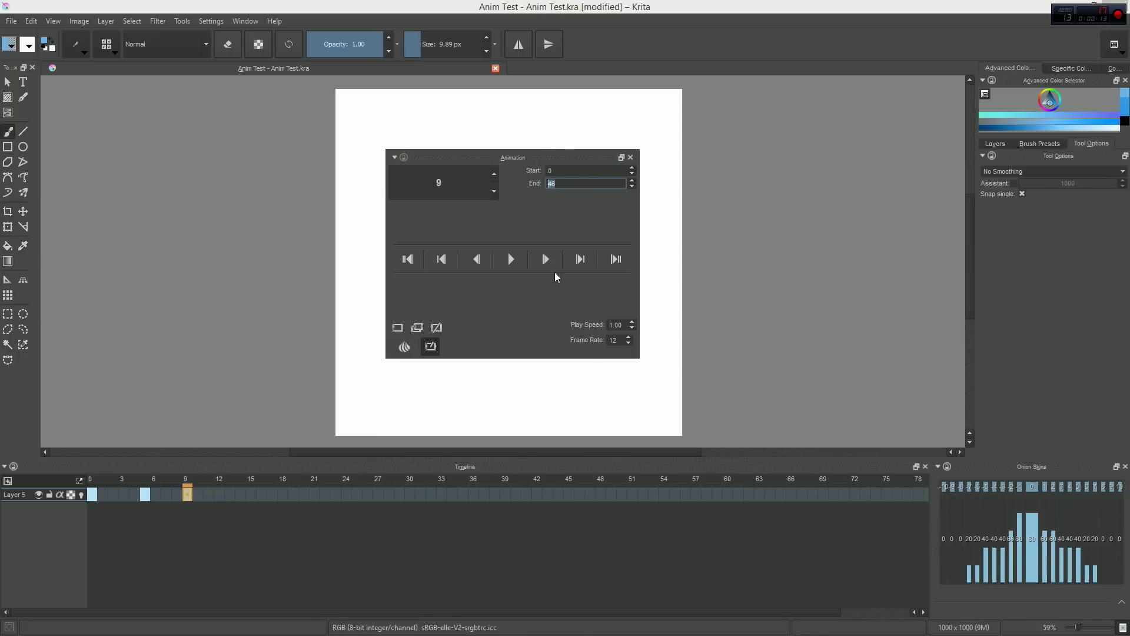
click(615, 325)
double_click(615, 325)
click(404, 347)
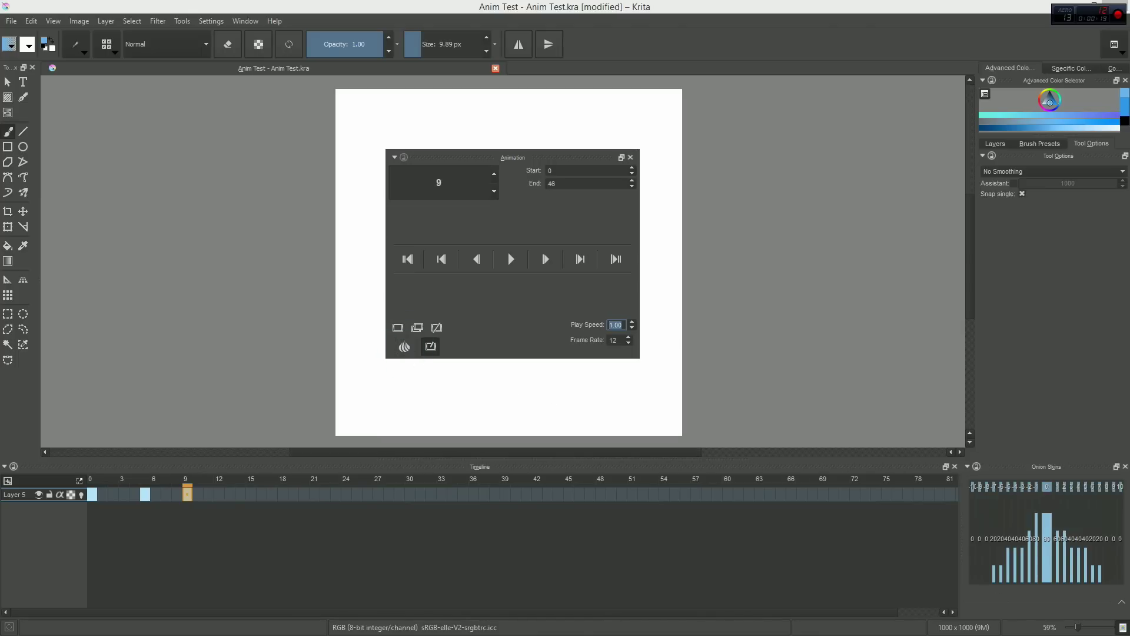
click(430, 346)
drag(492, 160, 1018, 510)
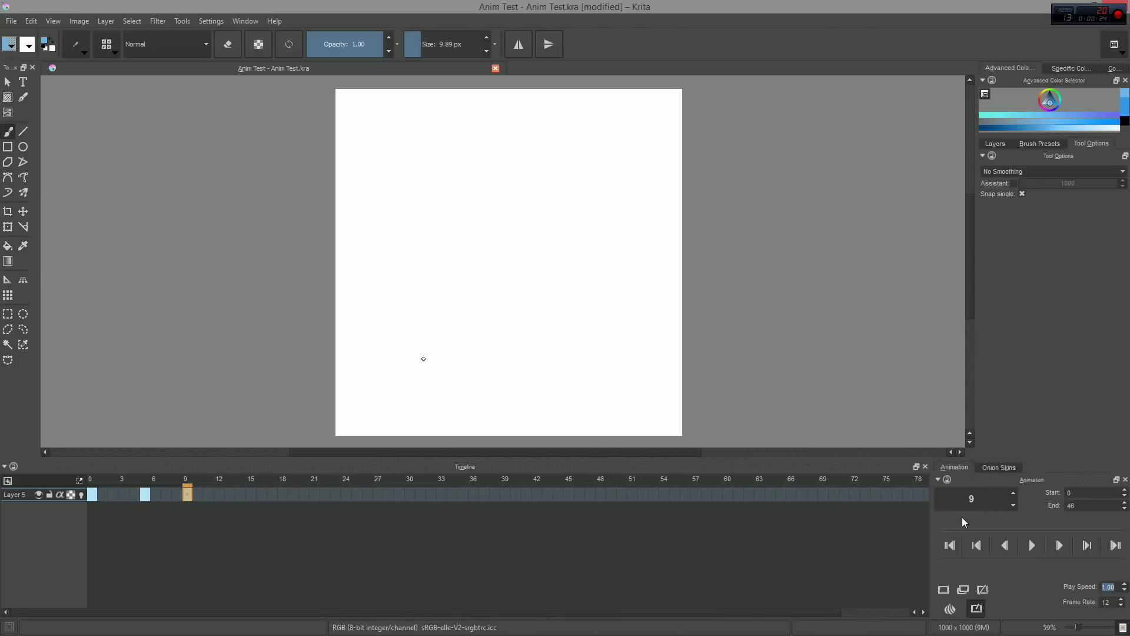
Step: Clear frame 7 and try a new stroke, undoing it to restore the circle
click(111, 493)
click(120, 493)
click(166, 493)
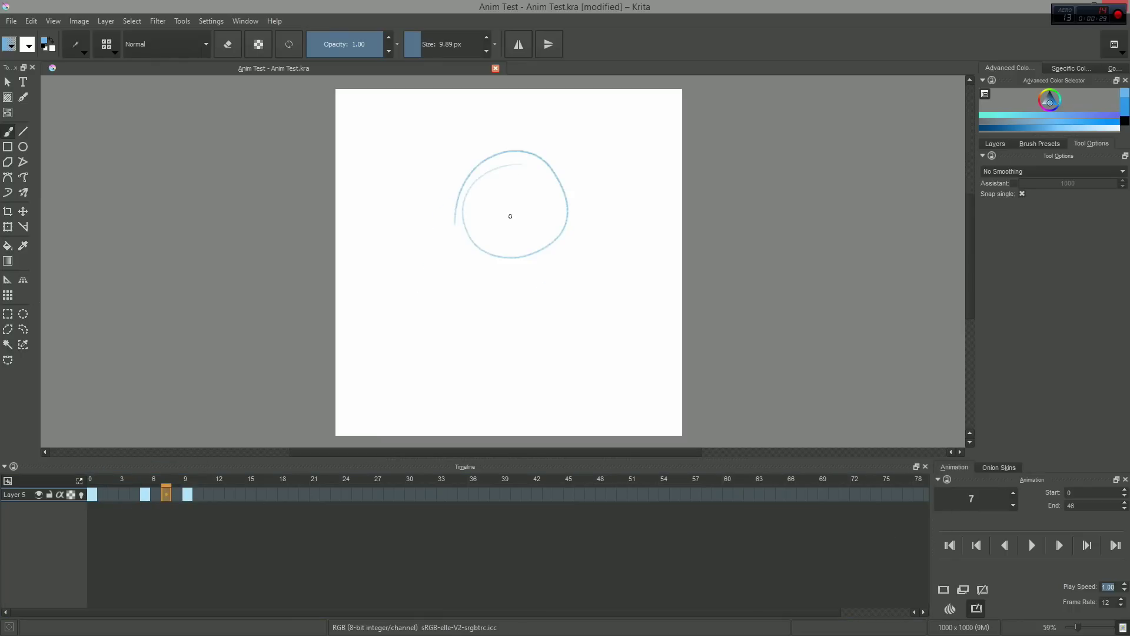
key(Delete)
mouse_move(499, 154)
mouse_down()
mouse_move(460, 266)
mouse_move(540, 305)
mouse_move(608, 357)
mouse_up()
key(ctrl+z)
key(ctrl+z)
Step: Redraw frame 7 as a large looping stroke with a smaller circle to its left
mouse_move(585, 157)
mouse_down()
mouse_move(518, 235)
mouse_move(595, 141)
mouse_up()
click(155, 495)
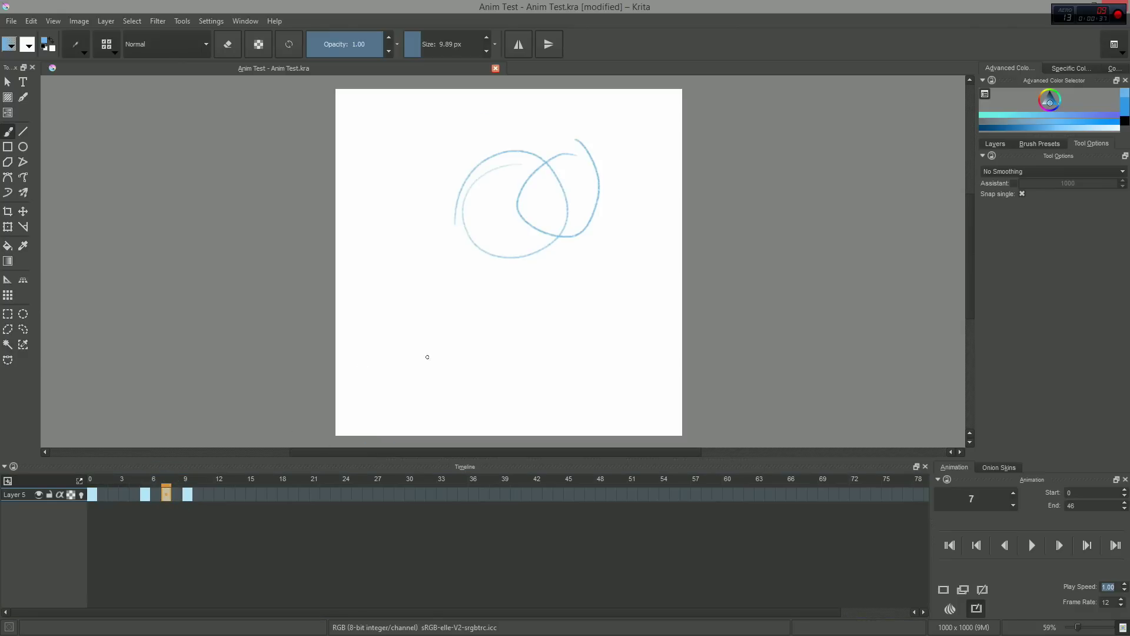
key(ctrl+z)
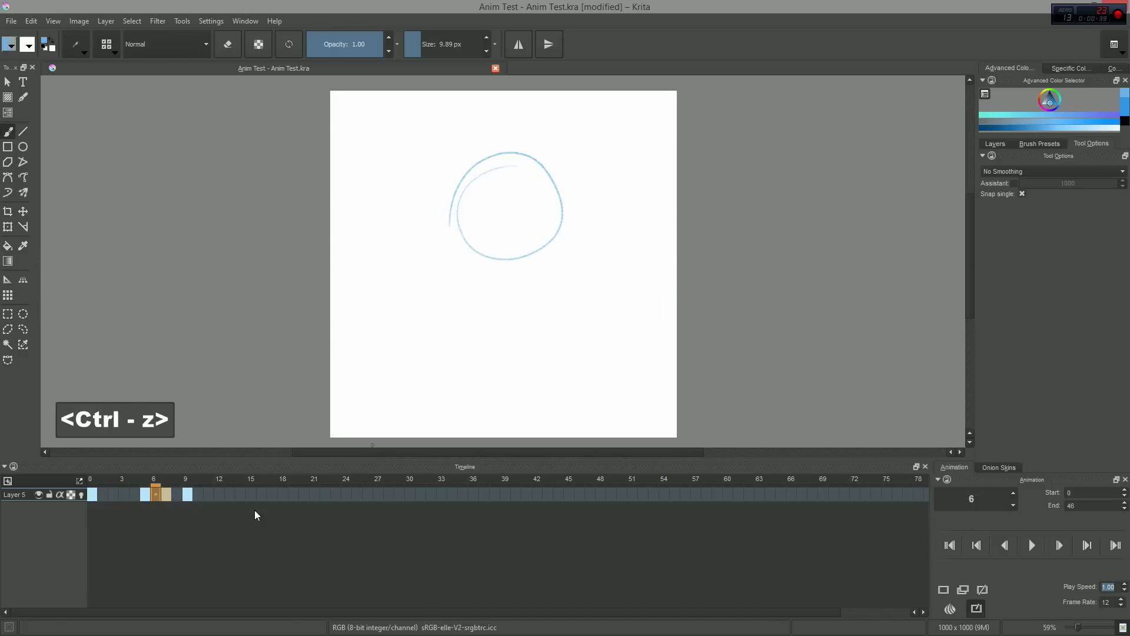
click(166, 494)
key(Delete)
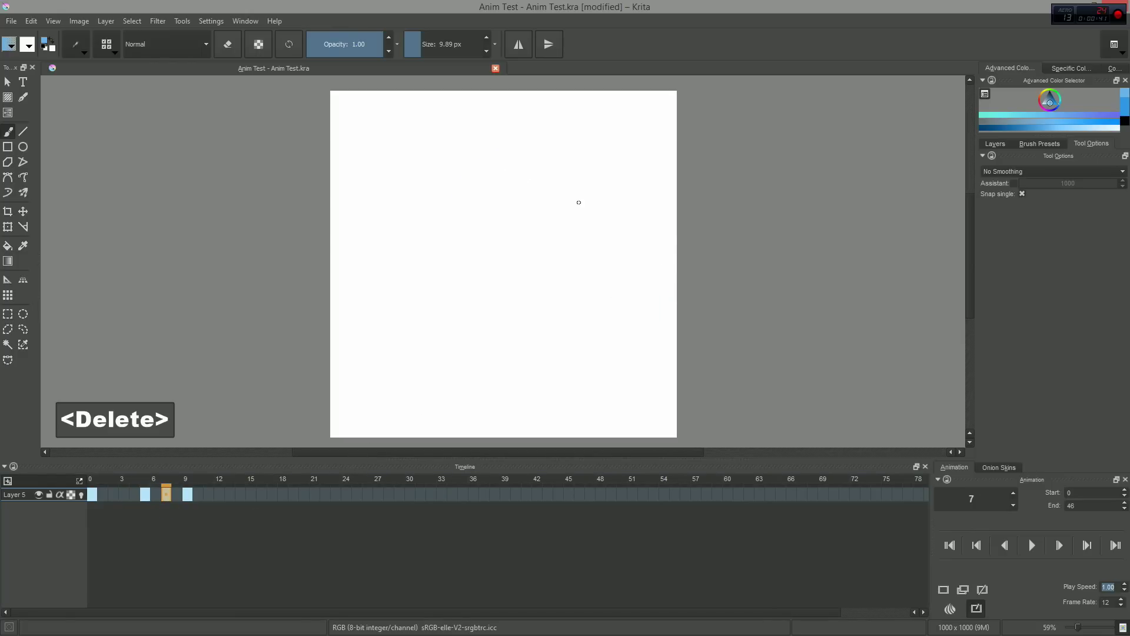
mouse_move(491, 158)
mouse_down()
mouse_move(587, 290)
mouse_move(577, 205)
mouse_move(505, 134)
mouse_up()
mouse_move(372, 159)
mouse_down()
mouse_move(448, 200)
mouse_move(371, 233)
mouse_up()
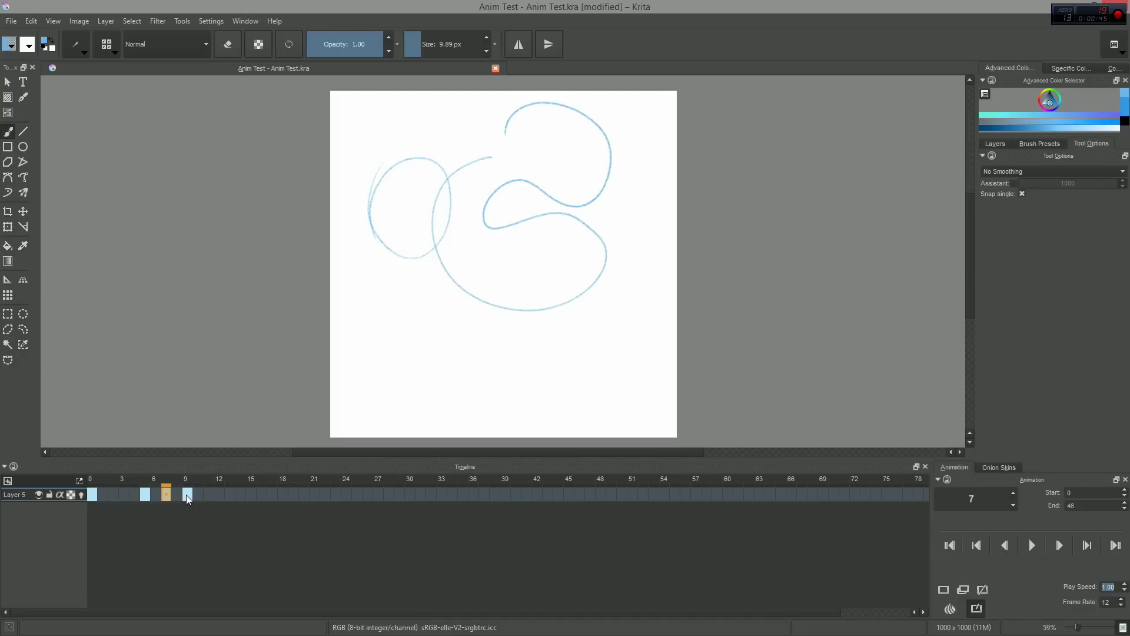
Step: Copy frame 12 into a duplicate keyframe and scrub through frames 3, 4 and 0
right_click(222, 495)
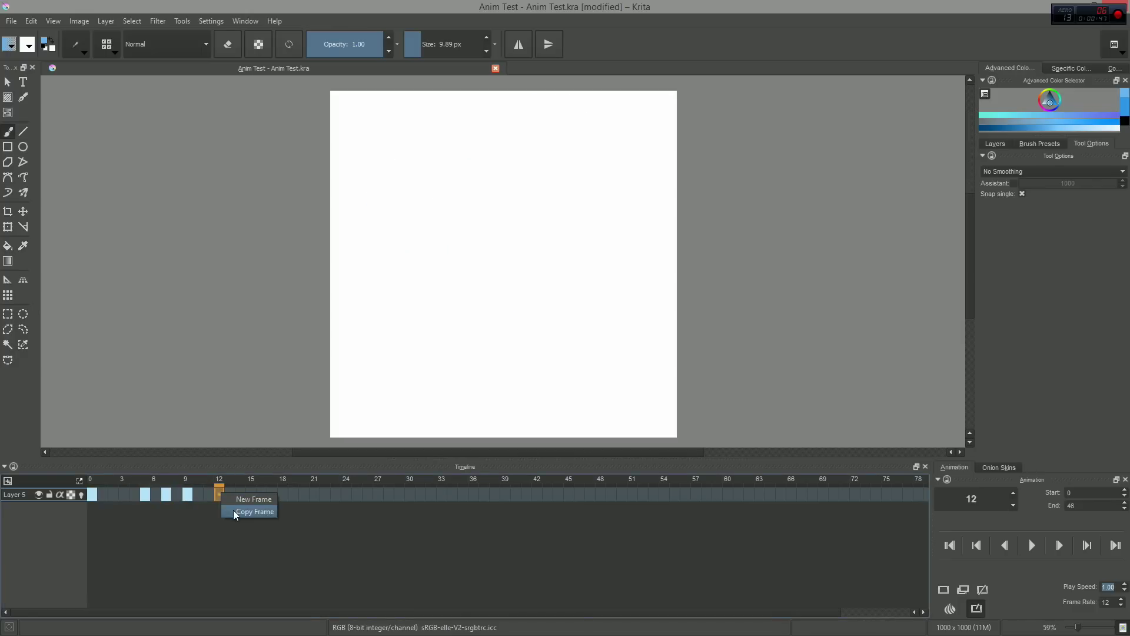
click(232, 512)
mouse_move(219, 494)
mouse_down()
mouse_move(145, 493)
mouse_move(207, 494)
mouse_up()
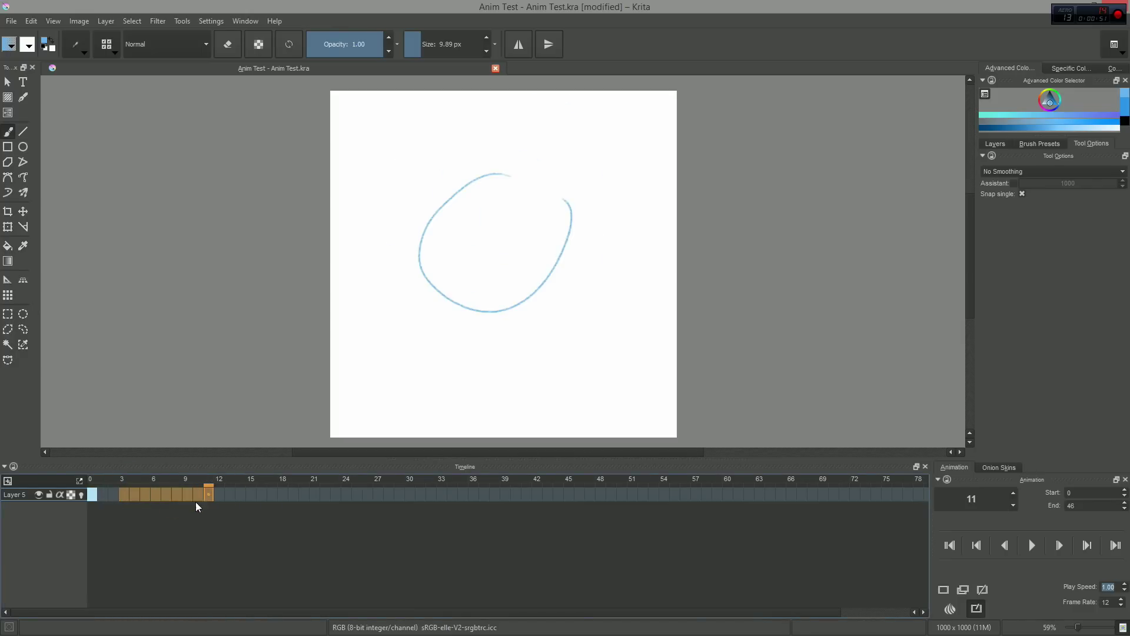
click(123, 494)
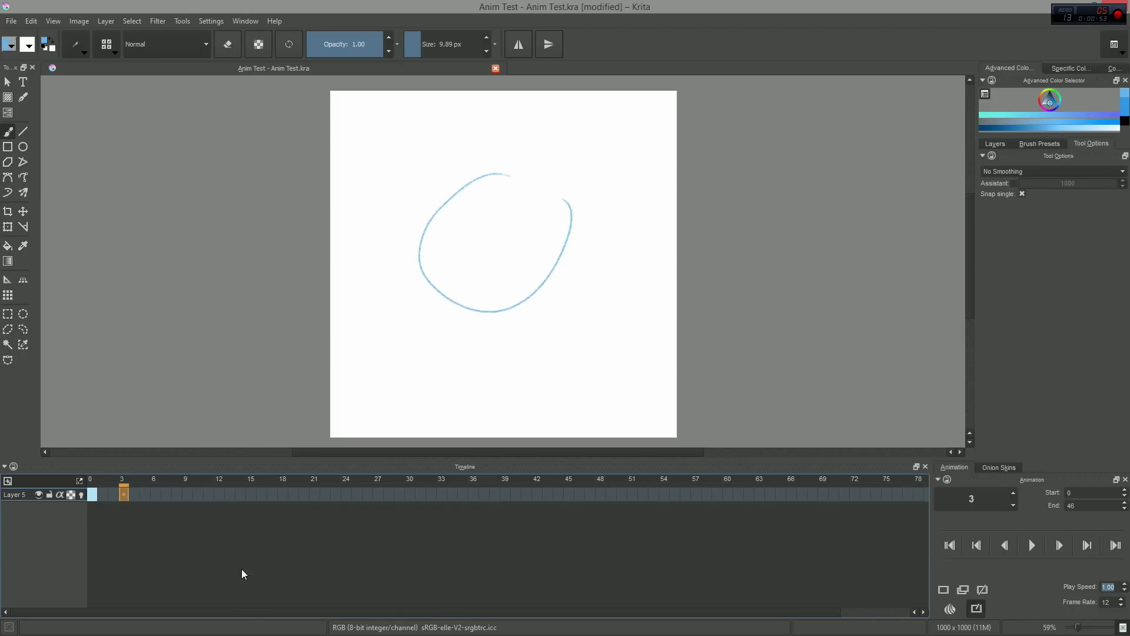
click(133, 494)
click(91, 495)
Step: Clear frame 7 and redraw it with a new round stroke
click(166, 495)
key(Delete)
drag(522, 153, 589, 155)
mouse_move(187, 495)
mouse_down()
mouse_move(105, 494)
mouse_move(188, 499)
mouse_up()
click(165, 495)
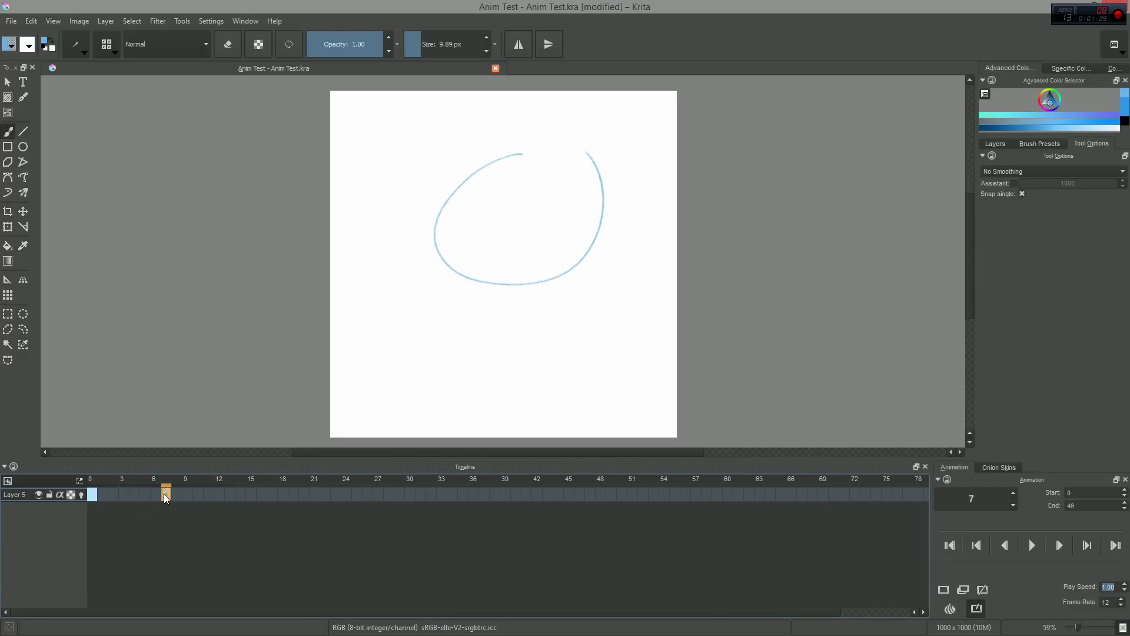
Step: Move the frame 7 keyframe to frame 4, undoing an earlier overshoot
drag(171, 545, 303, 495)
key(ctrl+z)
click(89, 492)
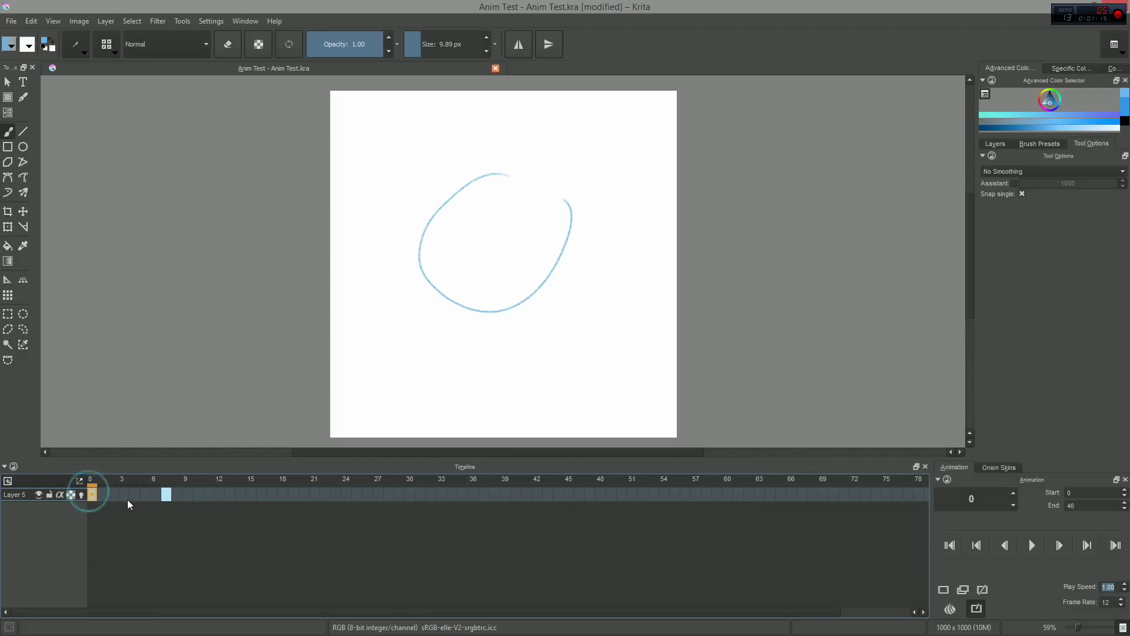
click(166, 494)
drag(156, 515, 136, 500)
Step: Select several frames, drag the frame 4 keyframe later, and delete frame 9's drawing
click(111, 495)
shift+double_click(179, 505)
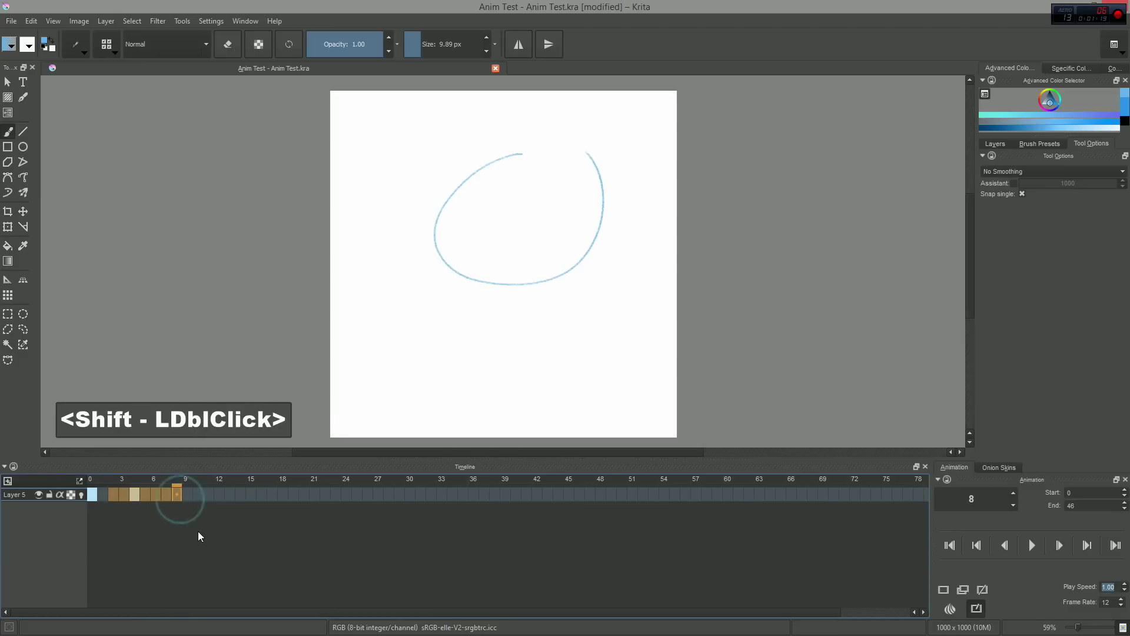
click(199, 507)
ctrl+click(134, 495)
ctrl+click(157, 495)
ctrl+click(177, 496)
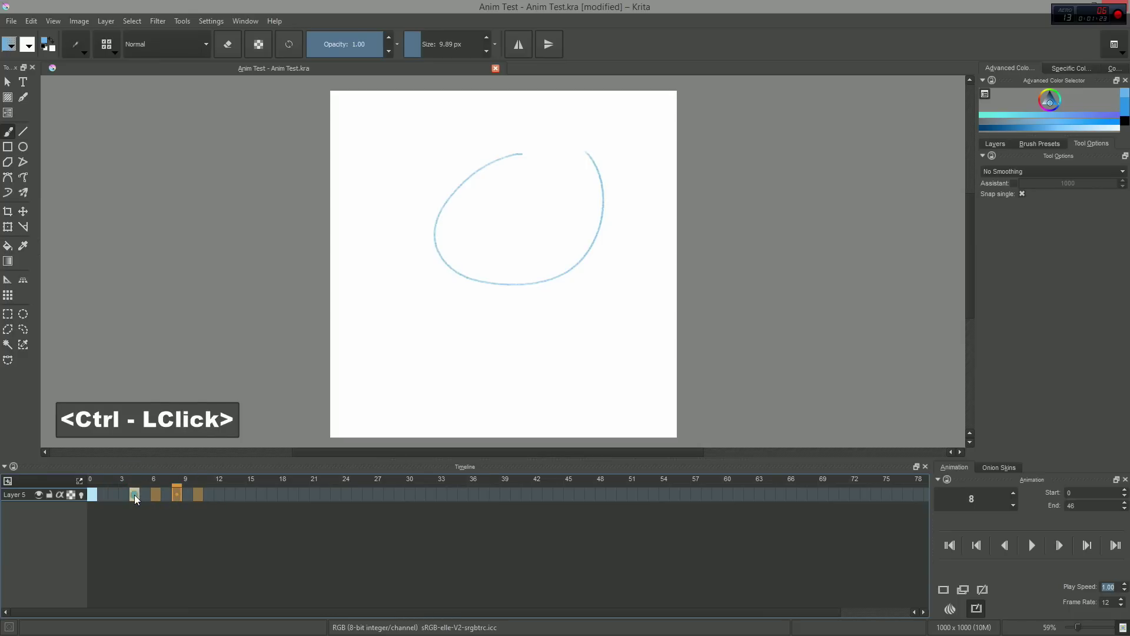
drag(134, 495, 186, 505)
key(Delete)
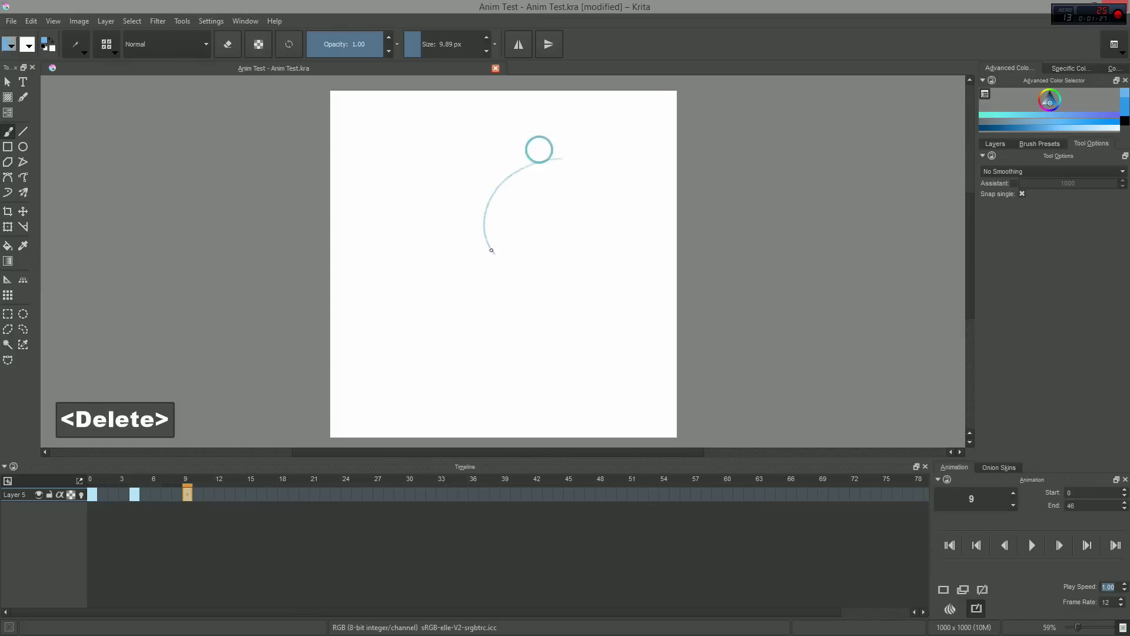
Step: Shift the keyframes so the first sits at frame 2, then copy frame 2's oval to frame 10
click(132, 493)
drag(132, 493, 168, 494)
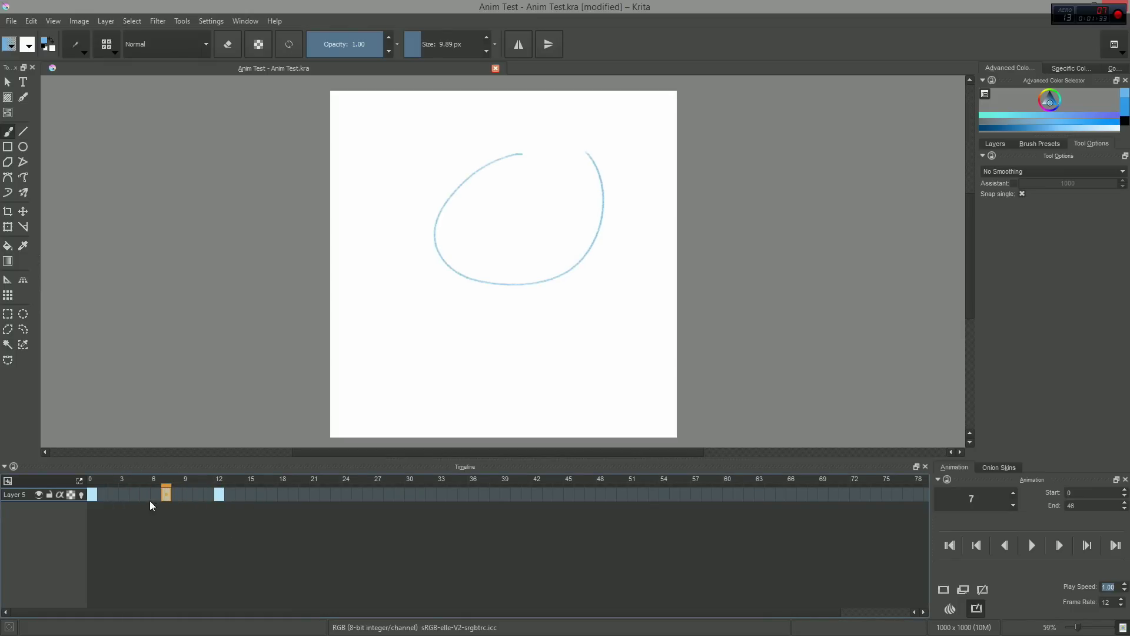
drag(164, 495, 114, 496)
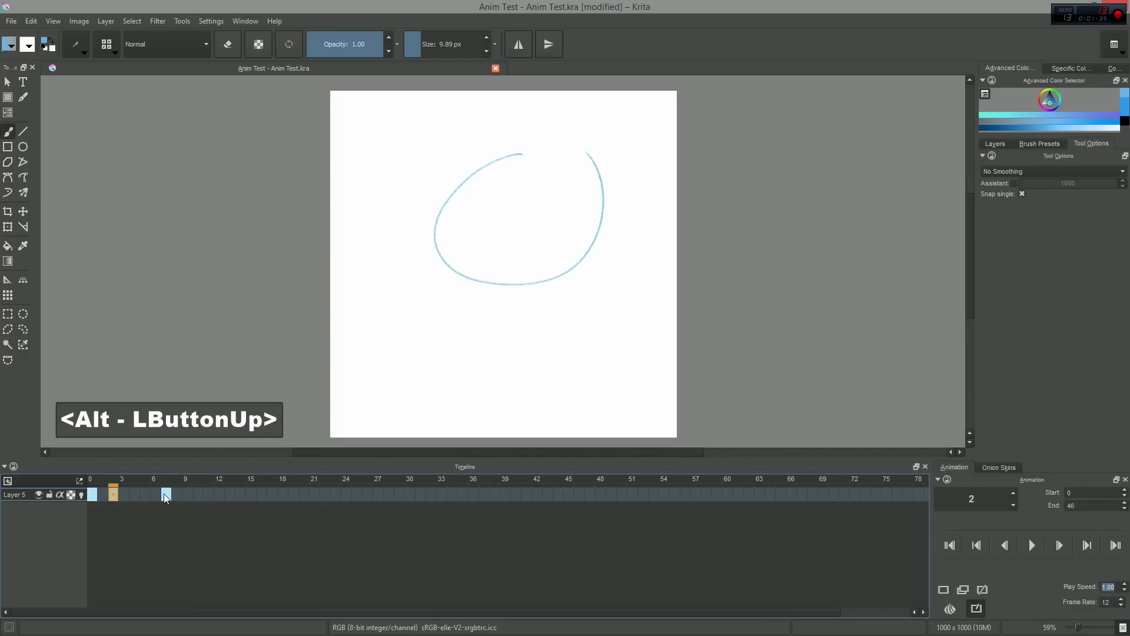
ctrl+click(113, 494)
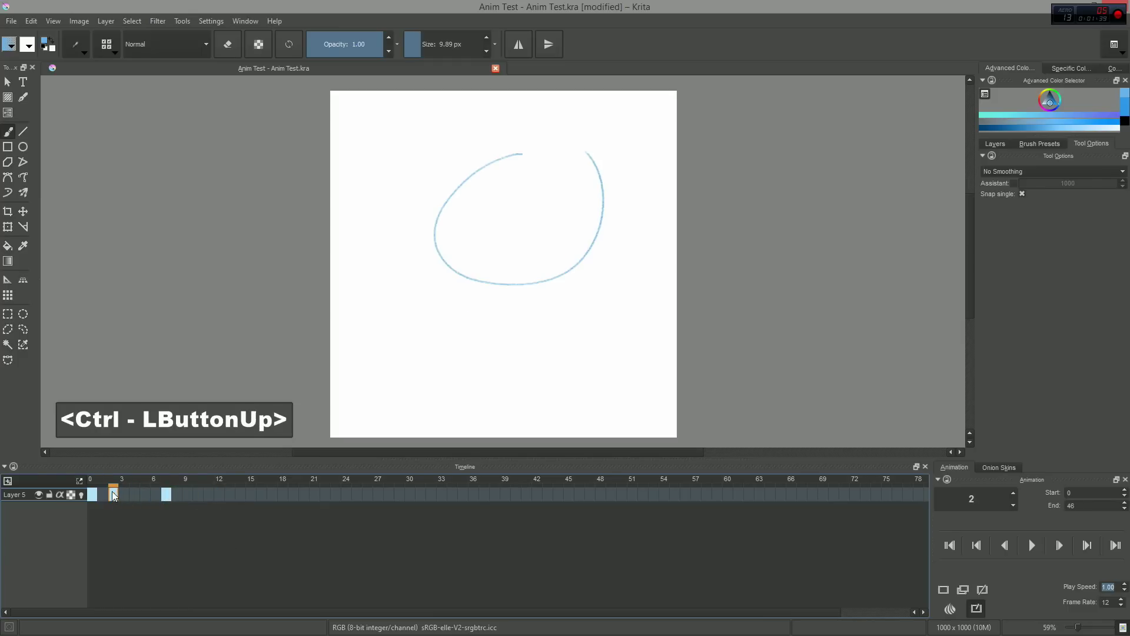
ctrl+click(112, 495)
ctrl+drag(187, 514, 198, 494)
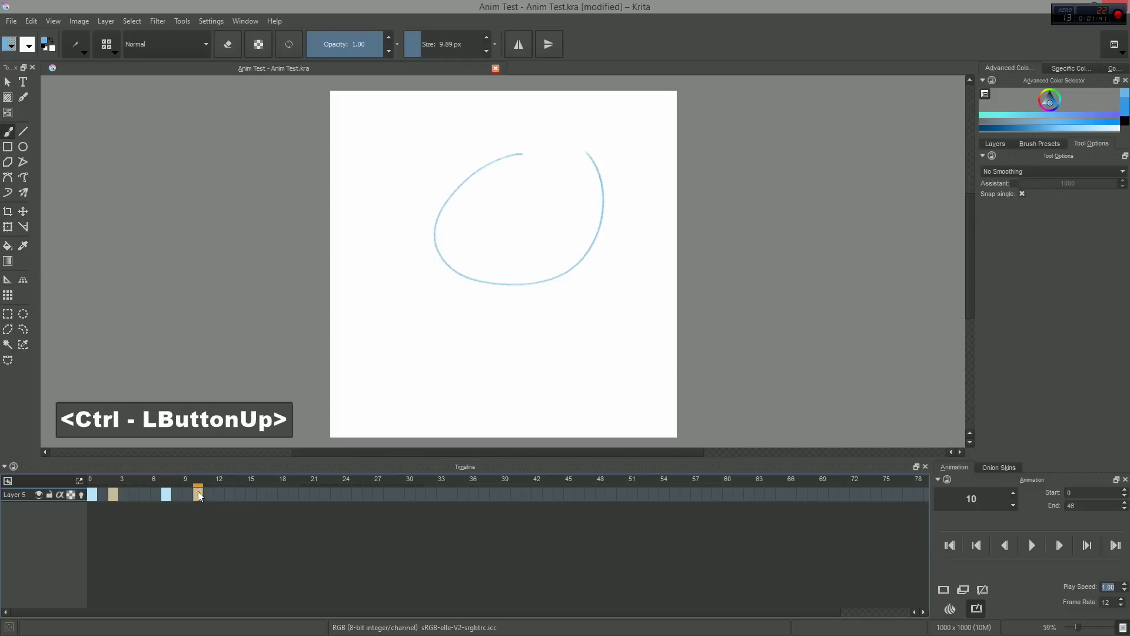
click(164, 497)
click(113, 495)
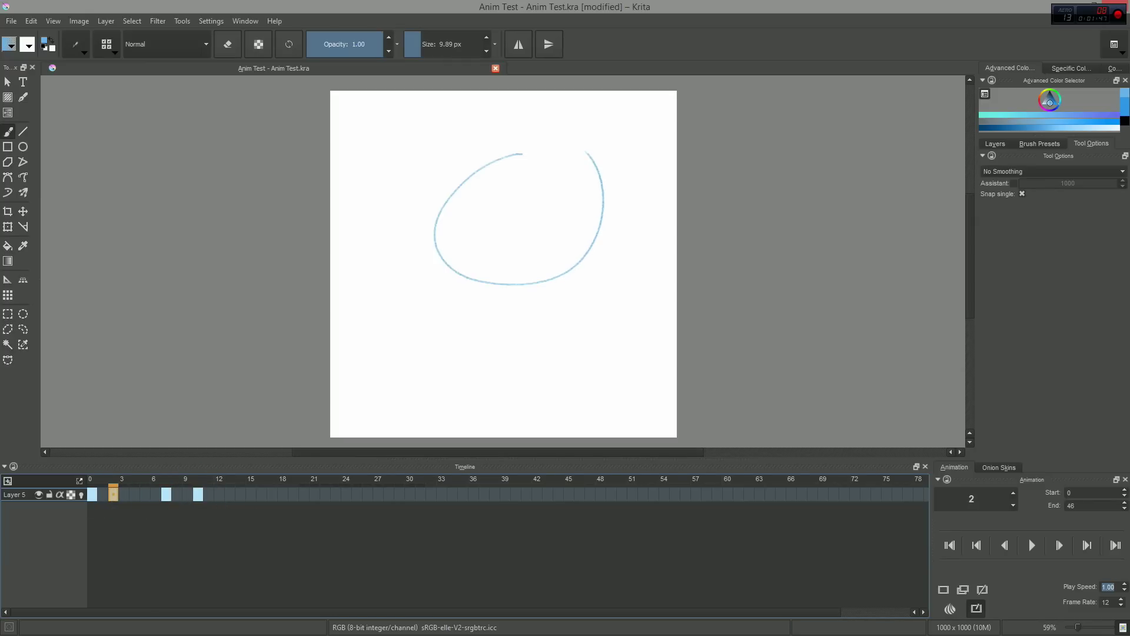
Step: Filter Configure Shortcuts by 'frame' and check Next Keyframe (Shift+E) and Previous Keyframe (Shift+Q)
click(218, 22)
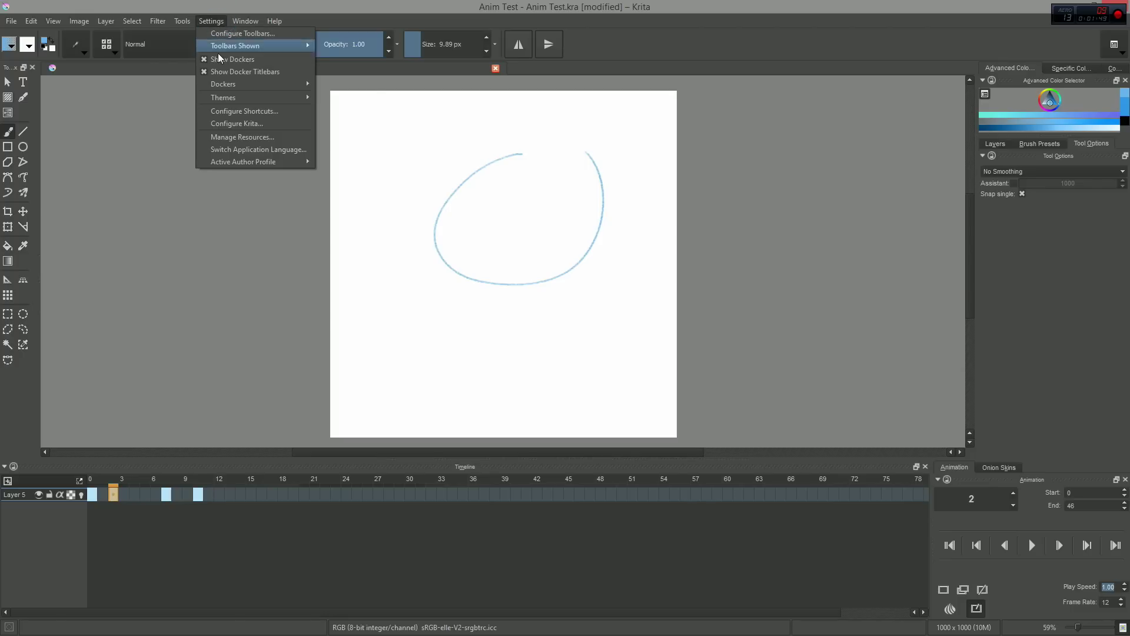
click(231, 111)
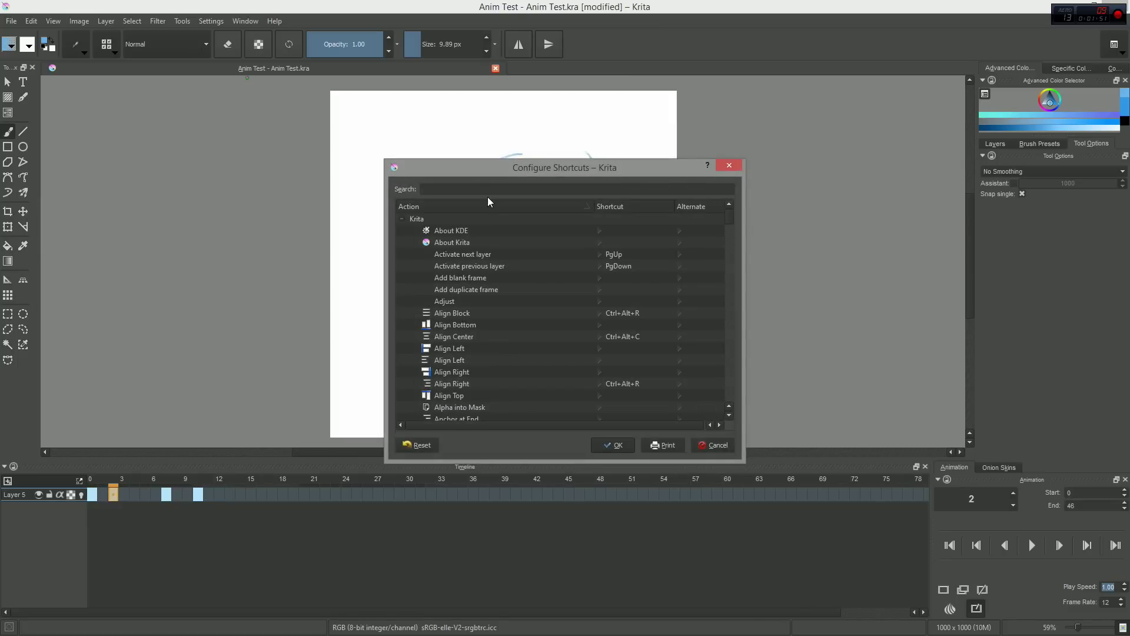
text(play)
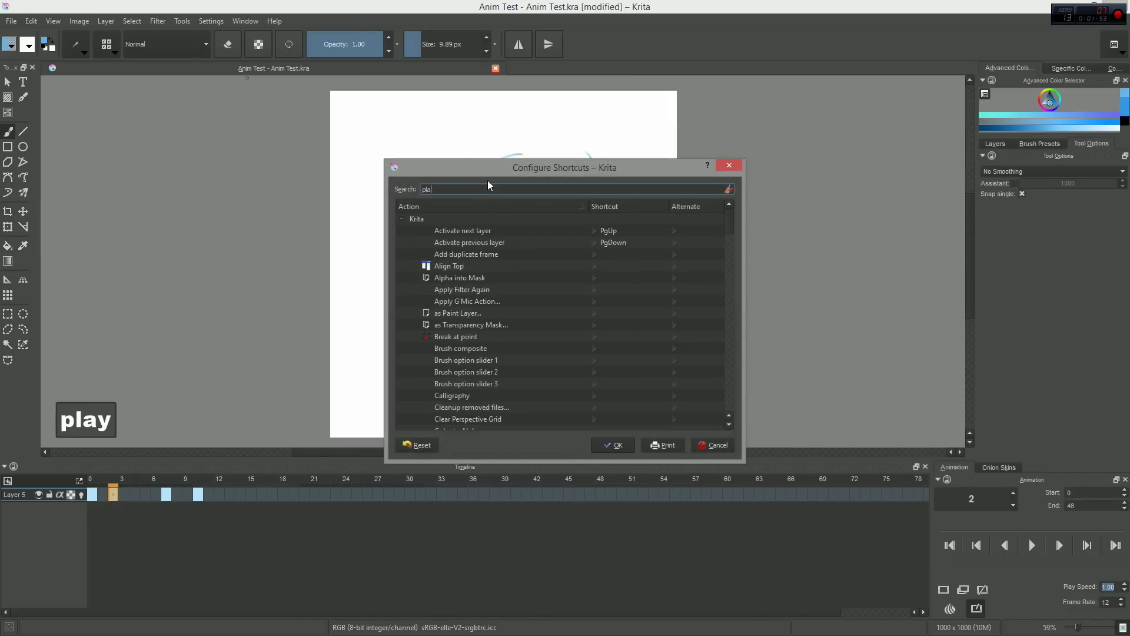
key(BackSpace)
key(BackSpace)
key(BackSpace)
key(BackSpace)
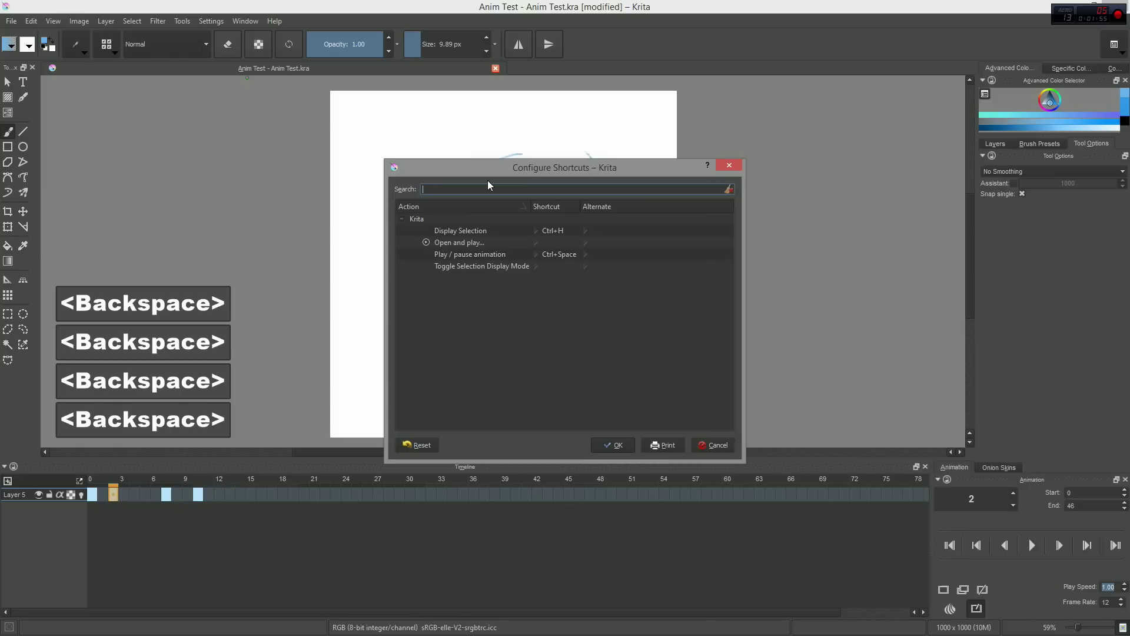
text(frame)
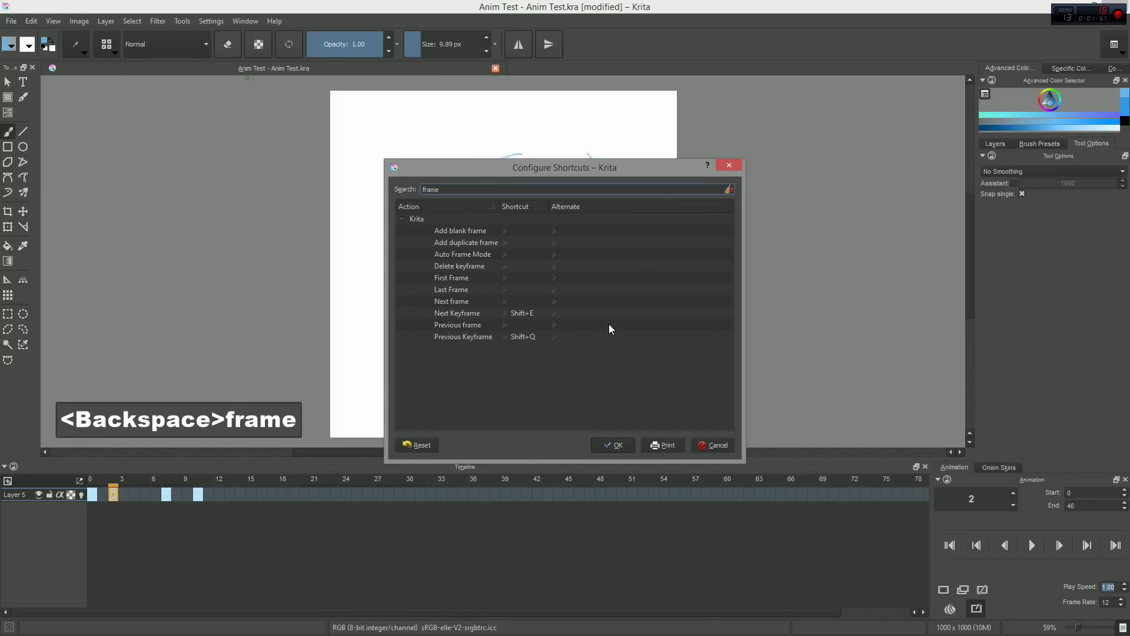
click(468, 314)
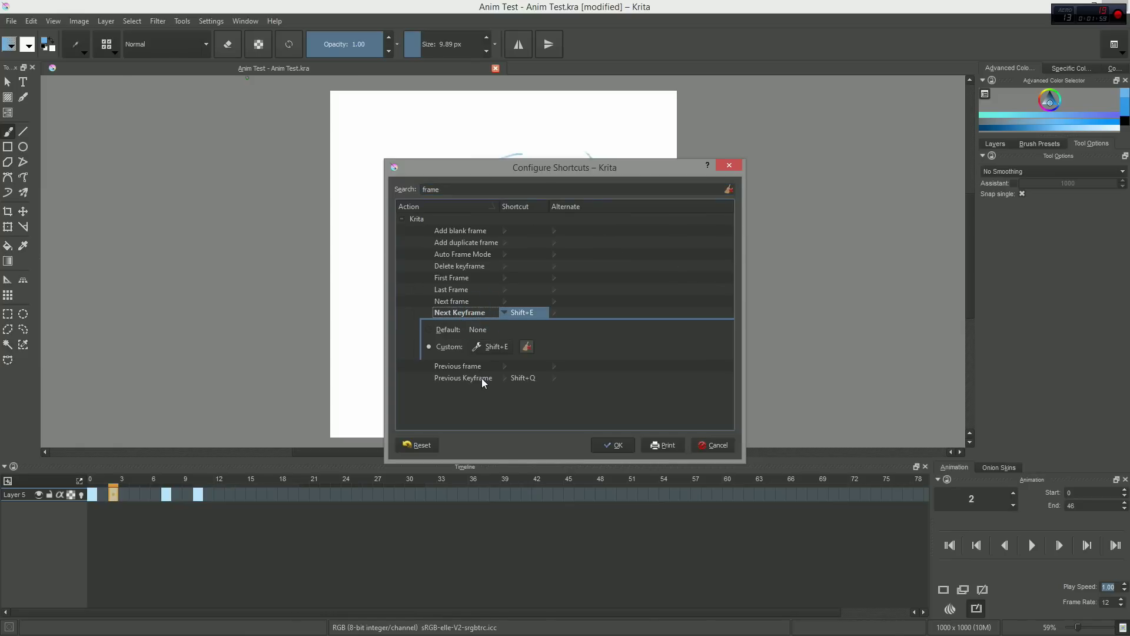
click(481, 378)
click(470, 315)
click(484, 376)
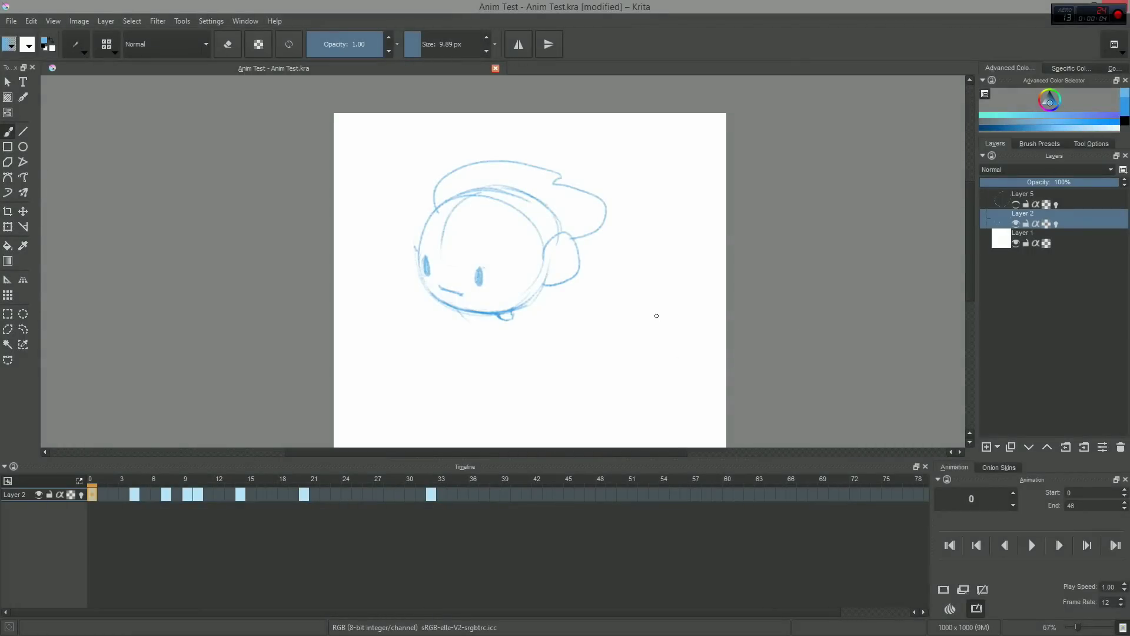
Step: Enable Layer 2's onion skins and scrub frames 13, 15, 22, 18, 14, 8 and 1
drag(652, 316, 619, 313)
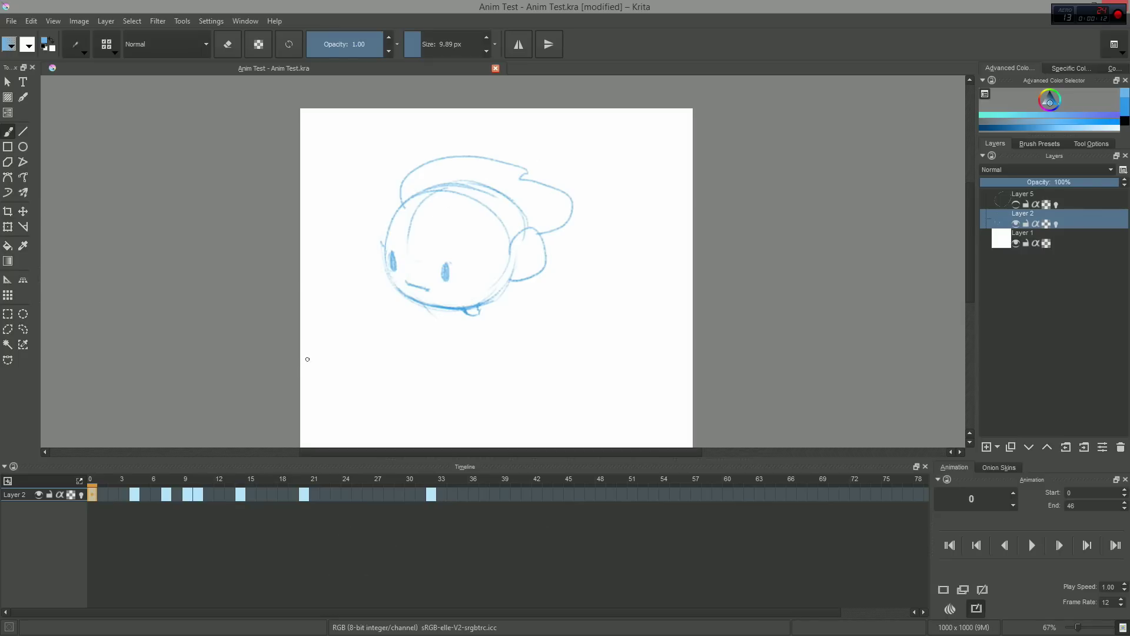
click(80, 494)
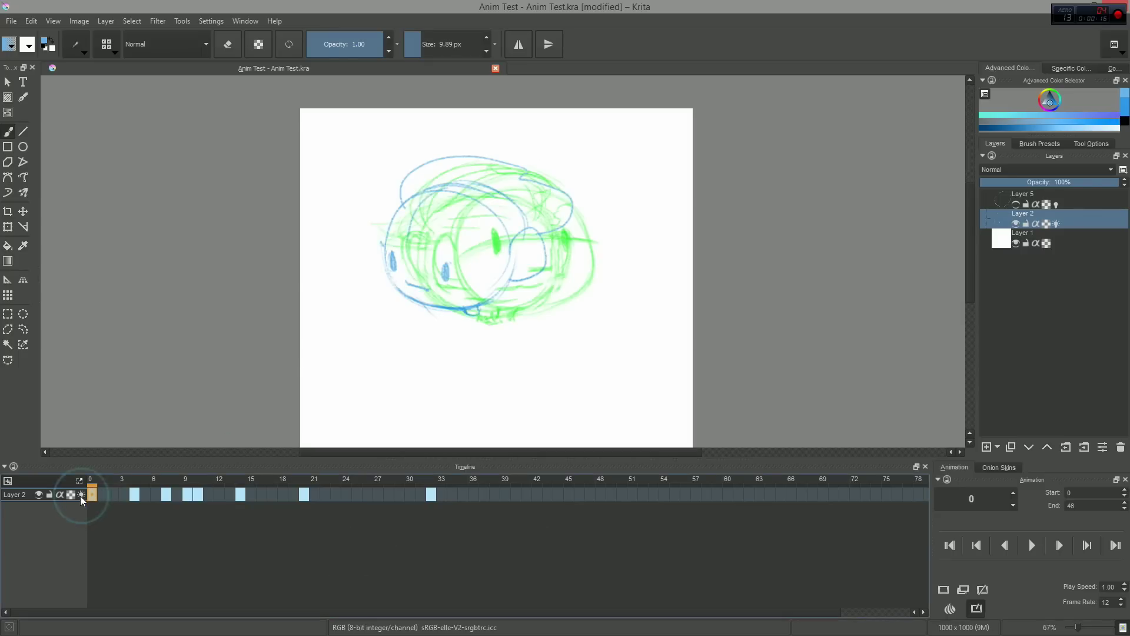
click(80, 494)
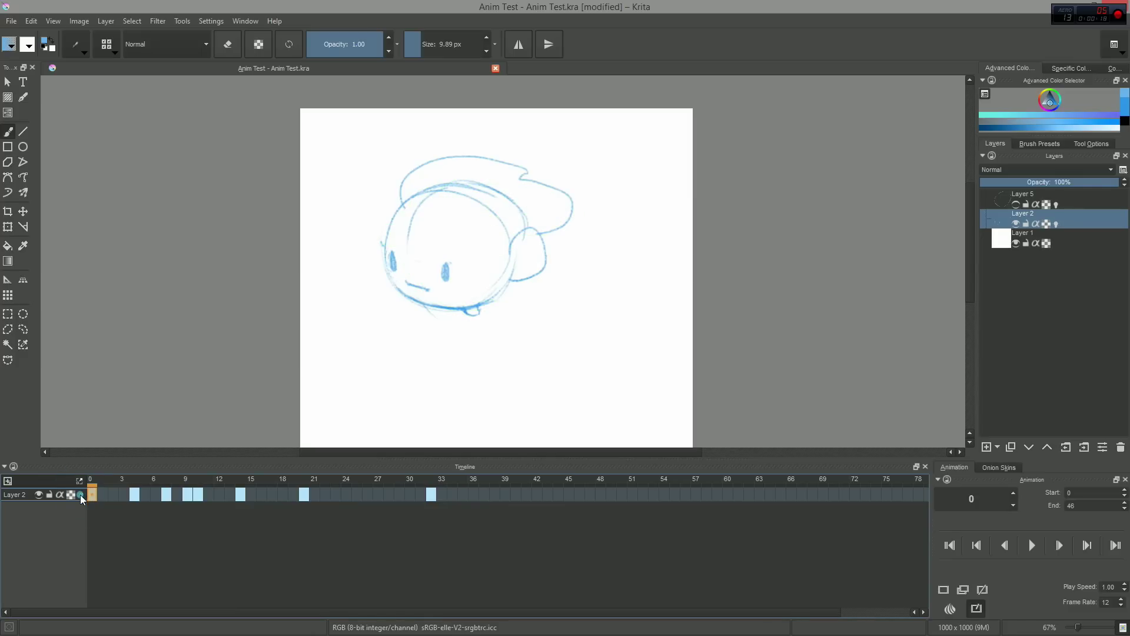
click(80, 494)
click(230, 494)
click(251, 494)
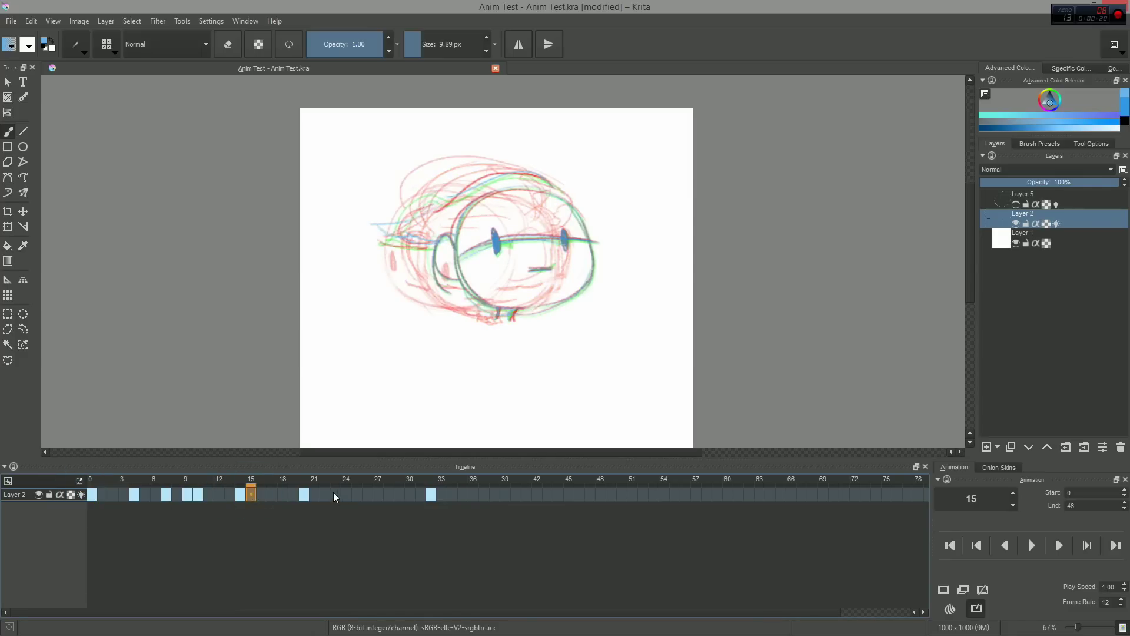
click(331, 495)
click(282, 495)
click(240, 494)
click(175, 494)
click(103, 494)
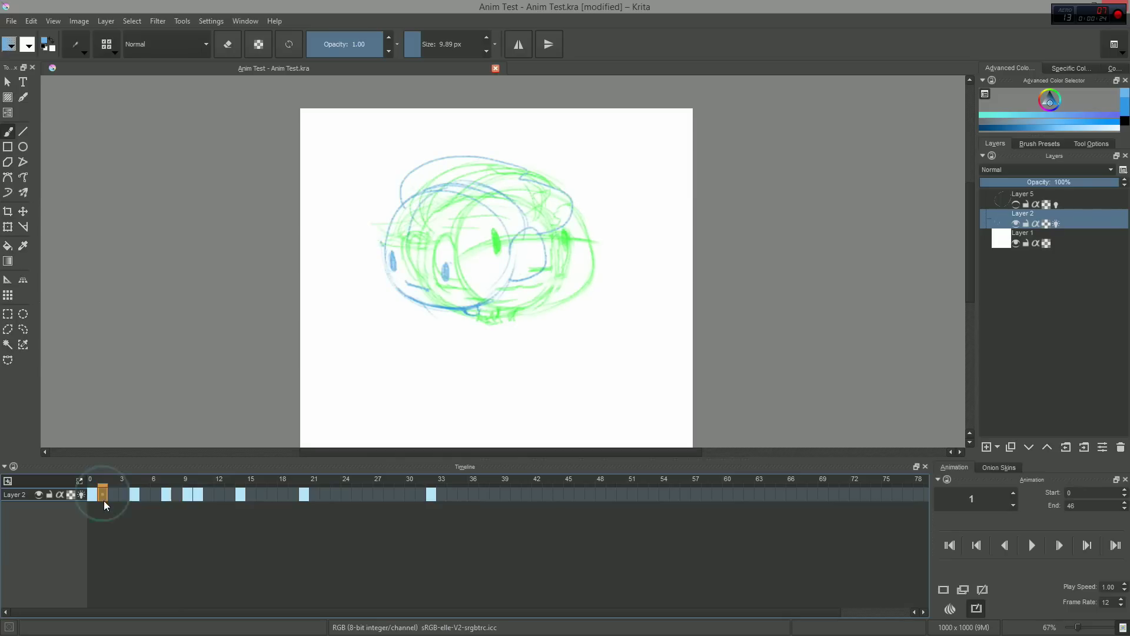
Step: Toggle the ghosts off and on, select keyframe 32, and show the Onion Skins settings
click(81, 494)
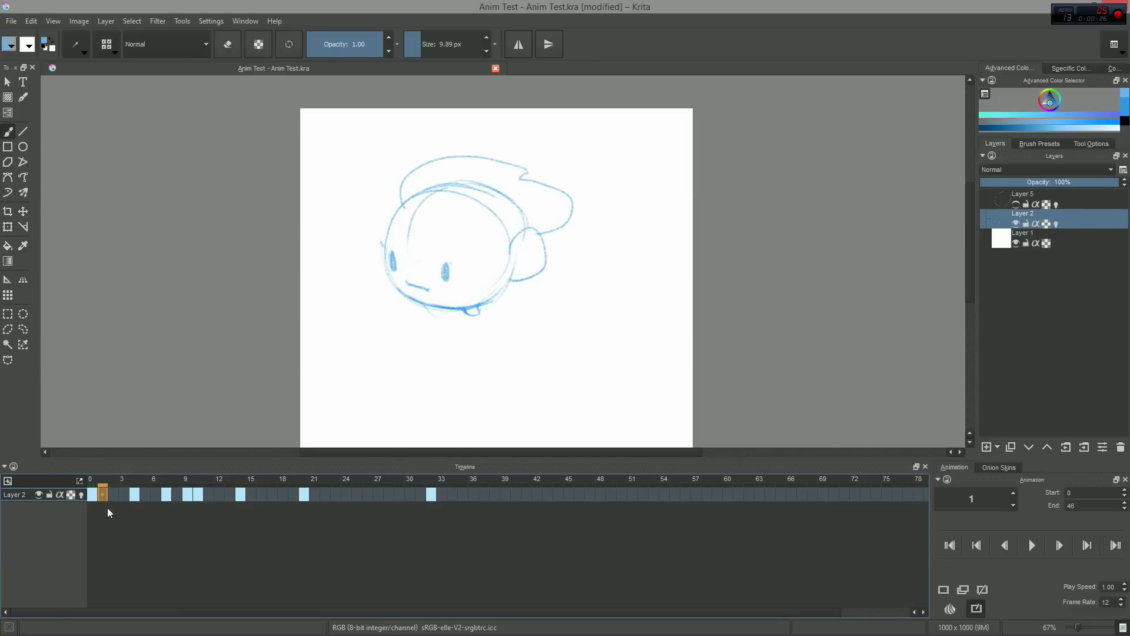
click(82, 495)
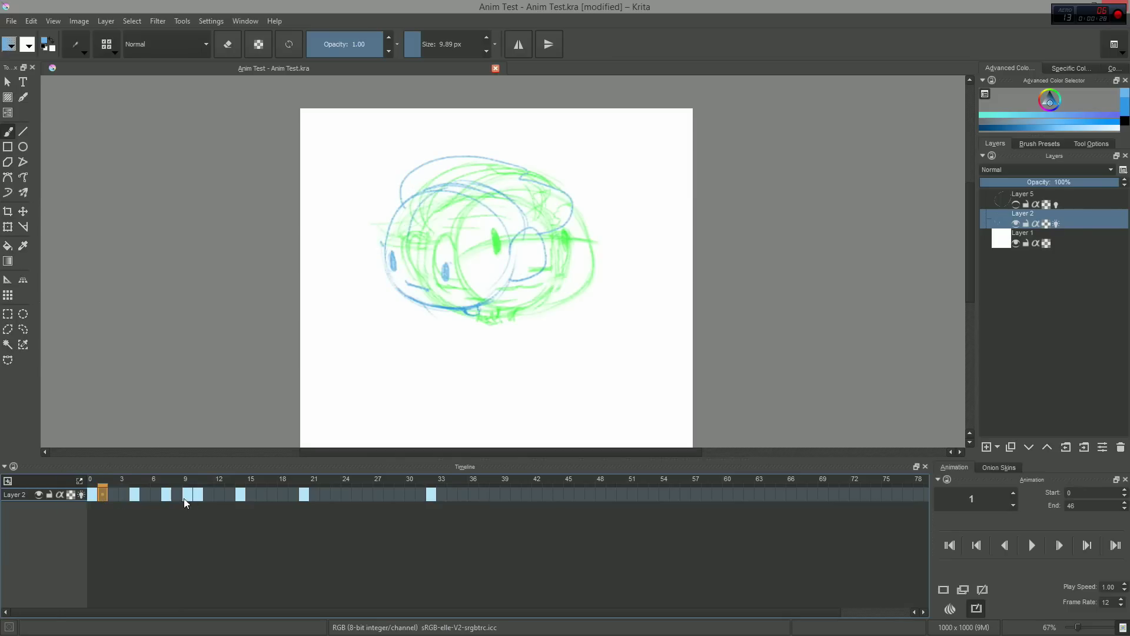
click(495, 493)
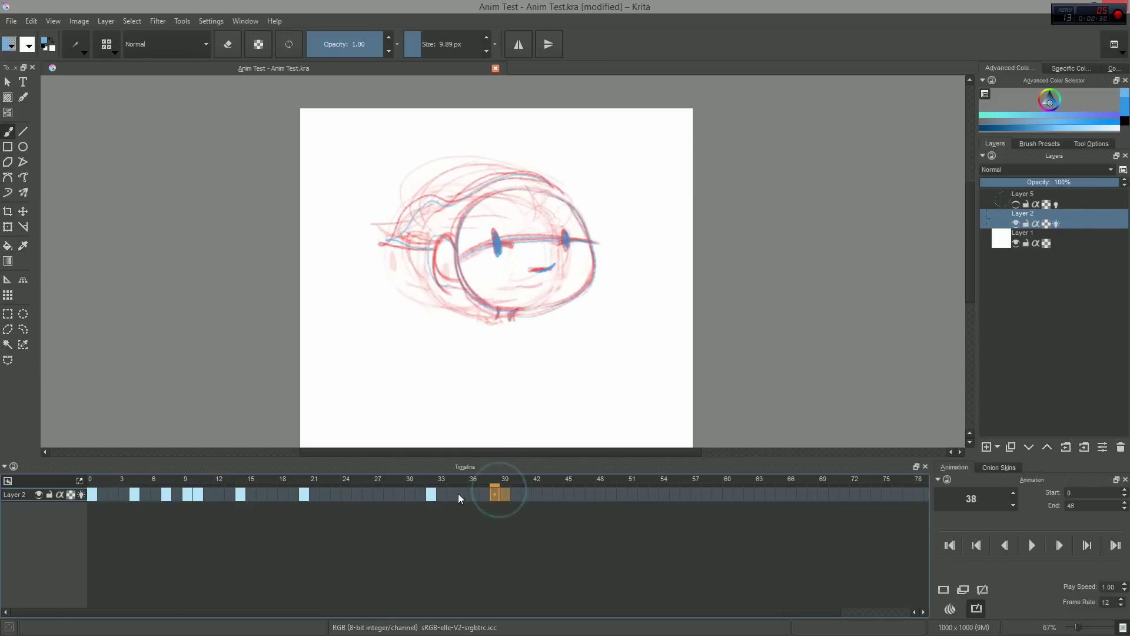
click(432, 496)
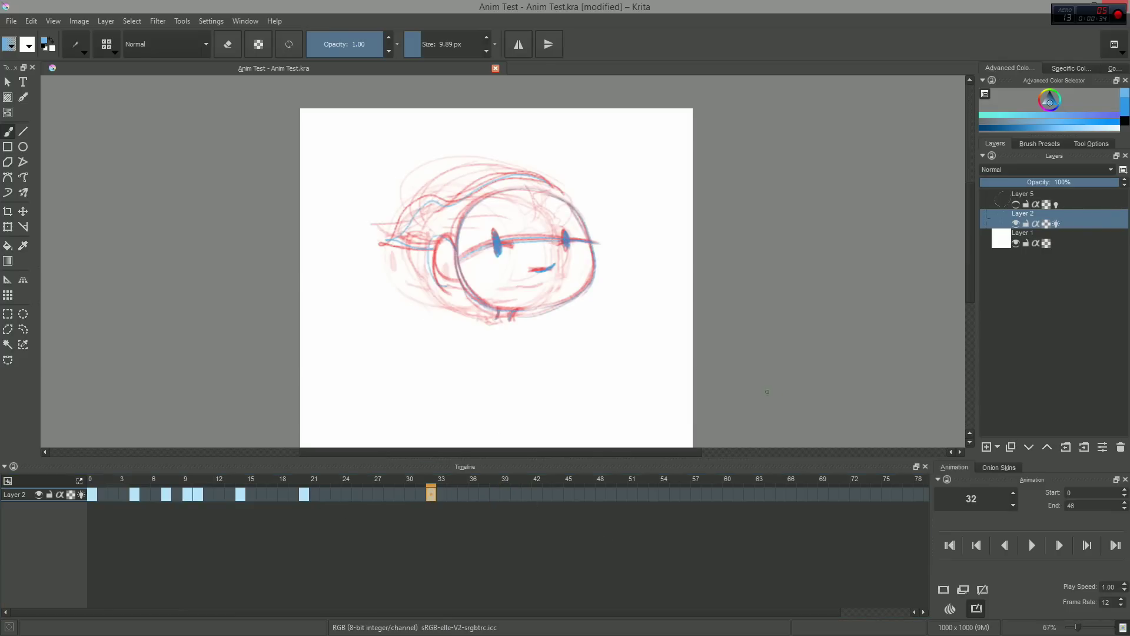
click(999, 467)
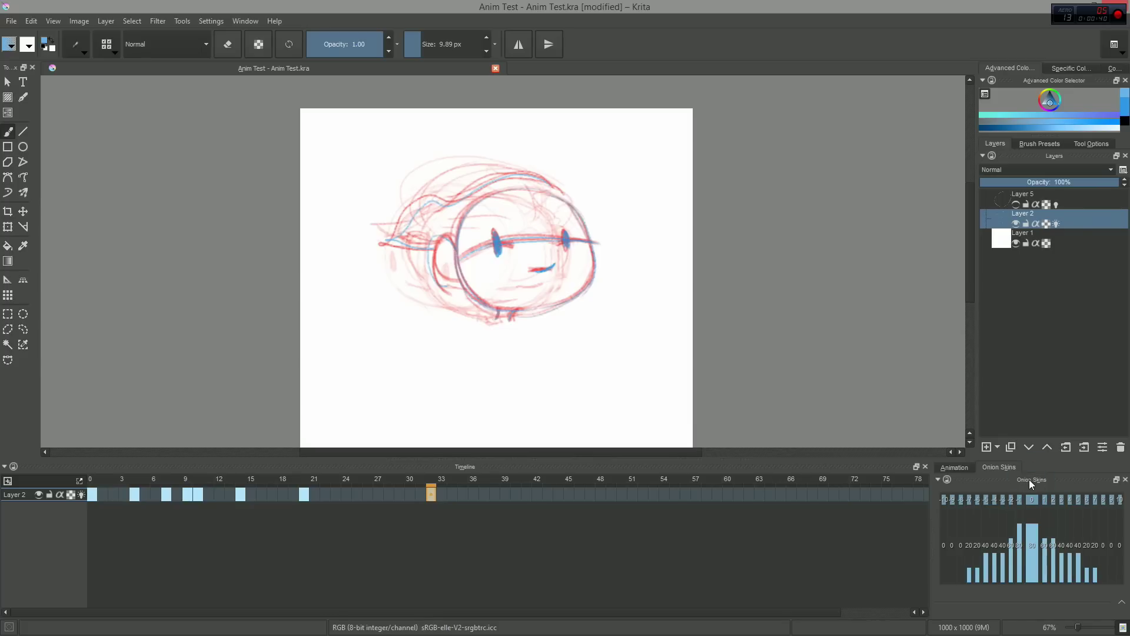
Step: Float and enlarge the Onion Skins docker, and disable the farthest previous-frame ghosts
drag(1029, 479, 808, 131)
drag(712, 266, 635, 347)
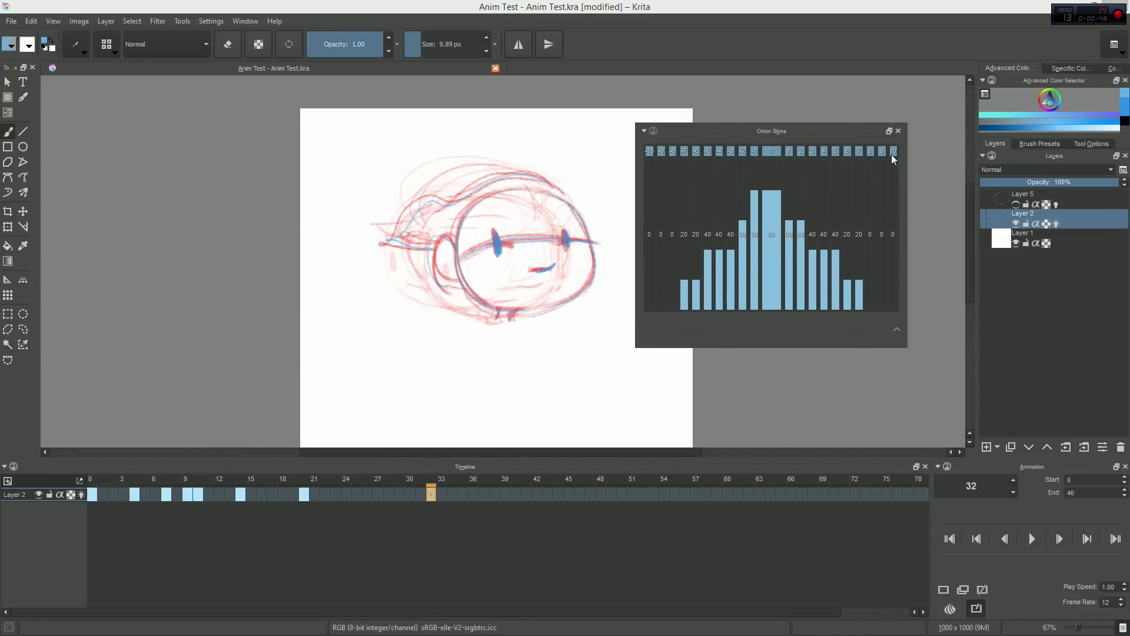
click(672, 150)
click(684, 151)
click(695, 150)
click(708, 150)
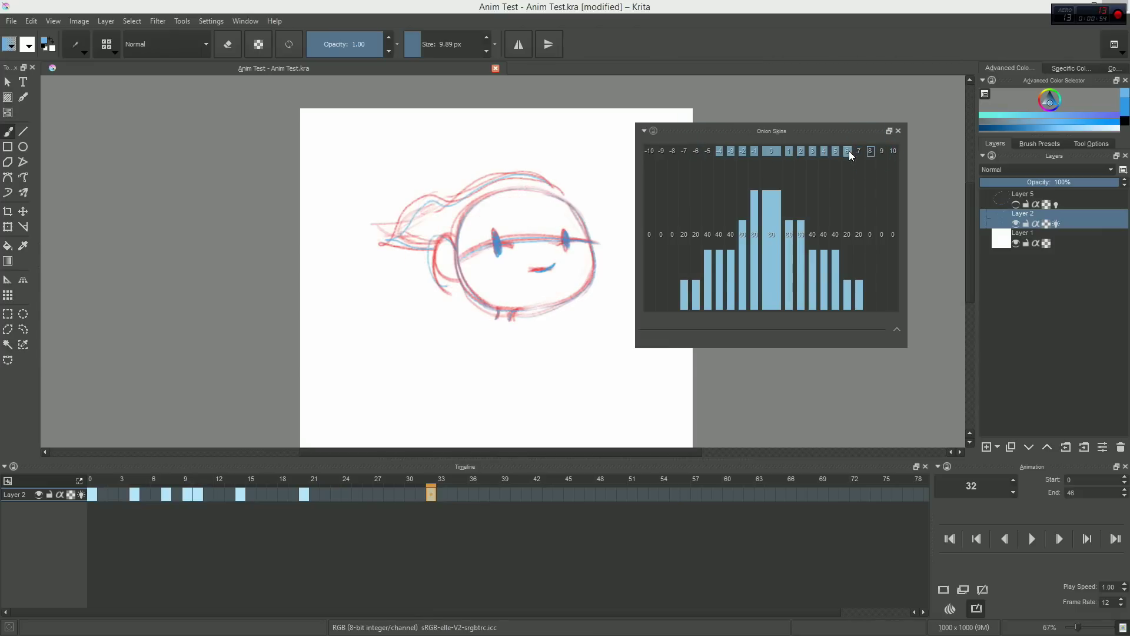
click(731, 151)
click(733, 151)
click(93, 494)
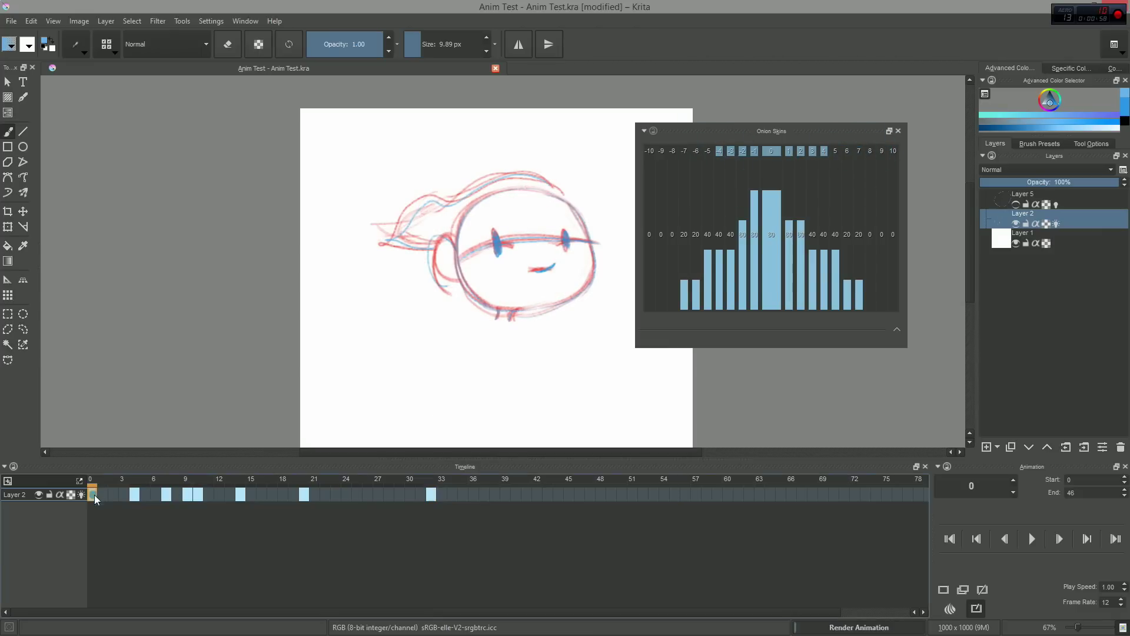
Step: Adjust which following-frame ghosts are on, keeping the nearest frames ahead enabled
click(824, 151)
click(812, 151)
click(801, 151)
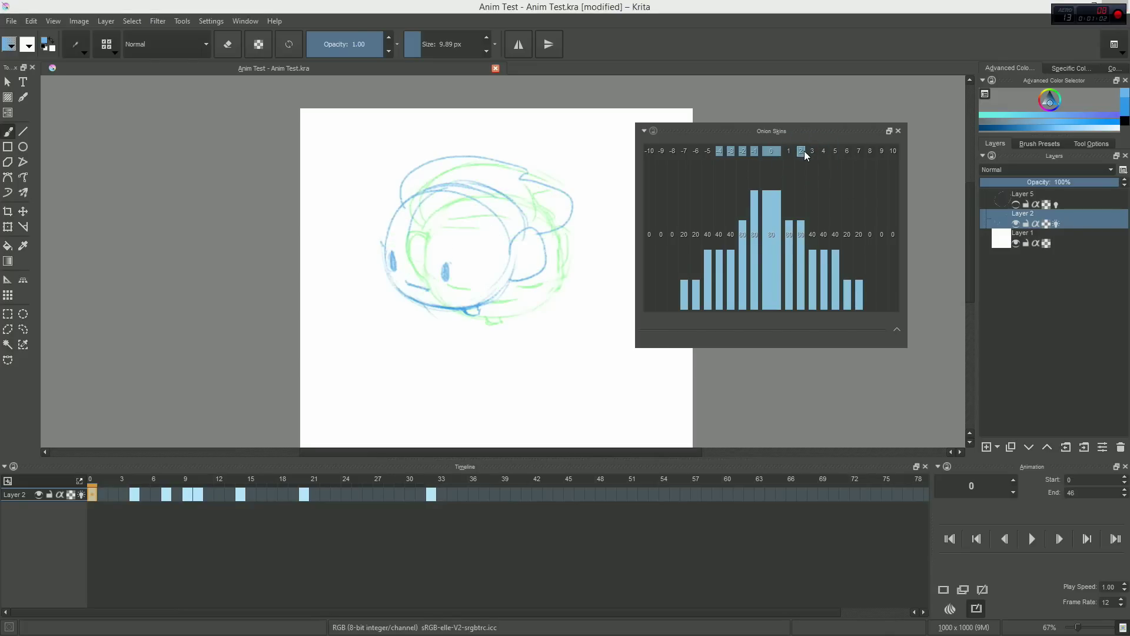
click(789, 151)
click(790, 151)
click(790, 151)
click(824, 151)
click(823, 151)
click(789, 151)
click(802, 150)
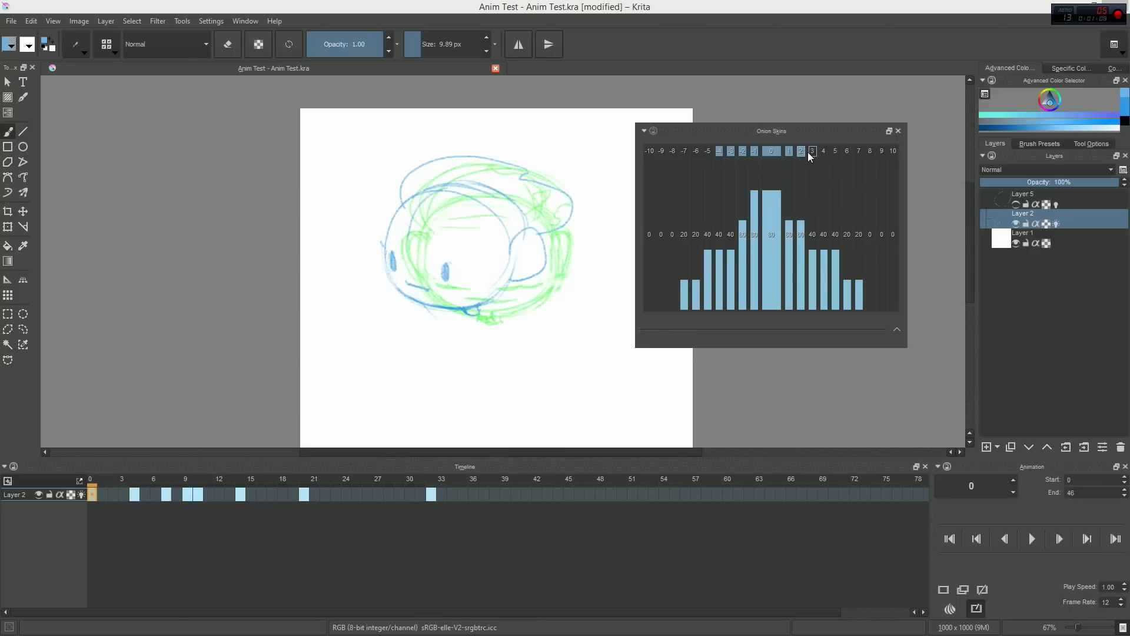
click(719, 151)
click(812, 151)
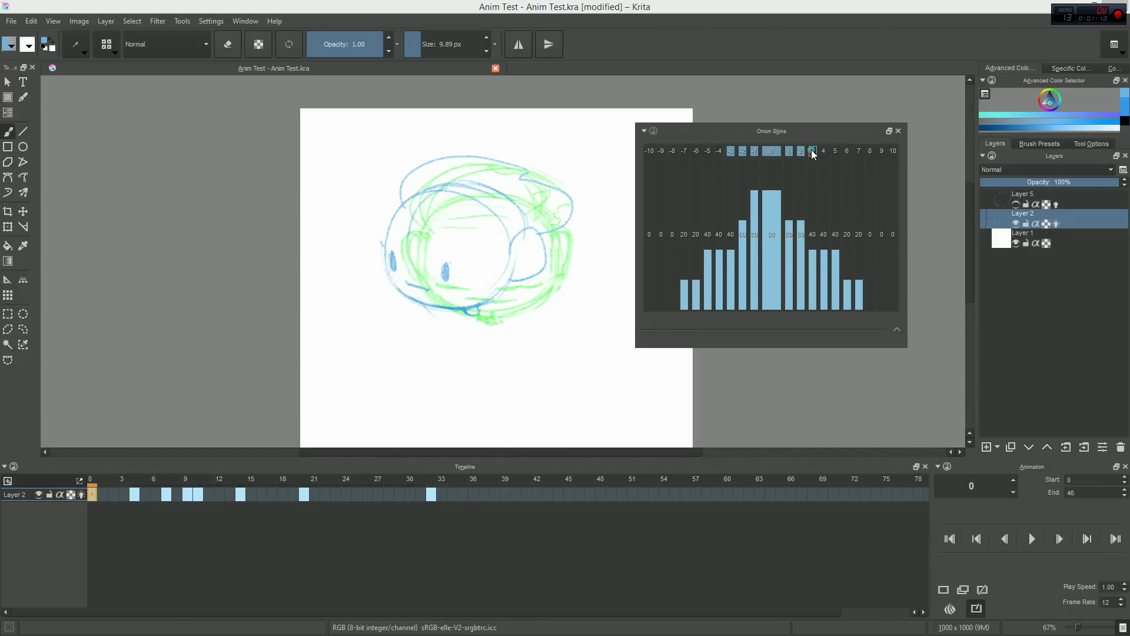
Step: Enable the ±4 and ±5 ghosts and raise near-frame onion-skin opacity to 85 at frame 15
click(802, 217)
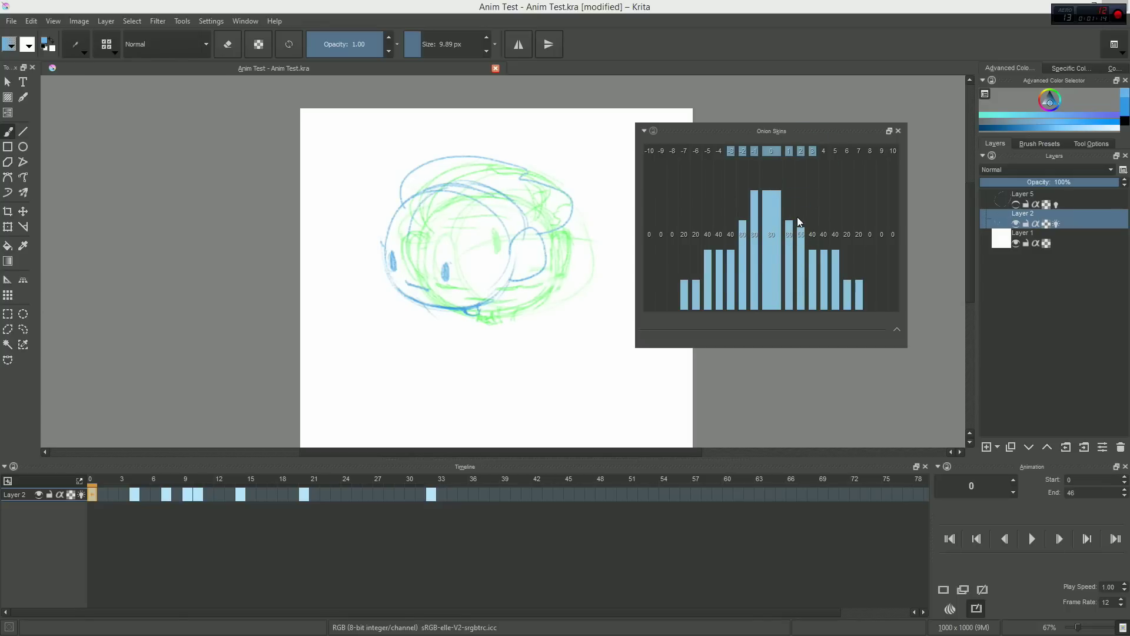
click(789, 183)
click(823, 150)
click(835, 151)
click(719, 151)
click(707, 151)
key(space)
click(770, 259)
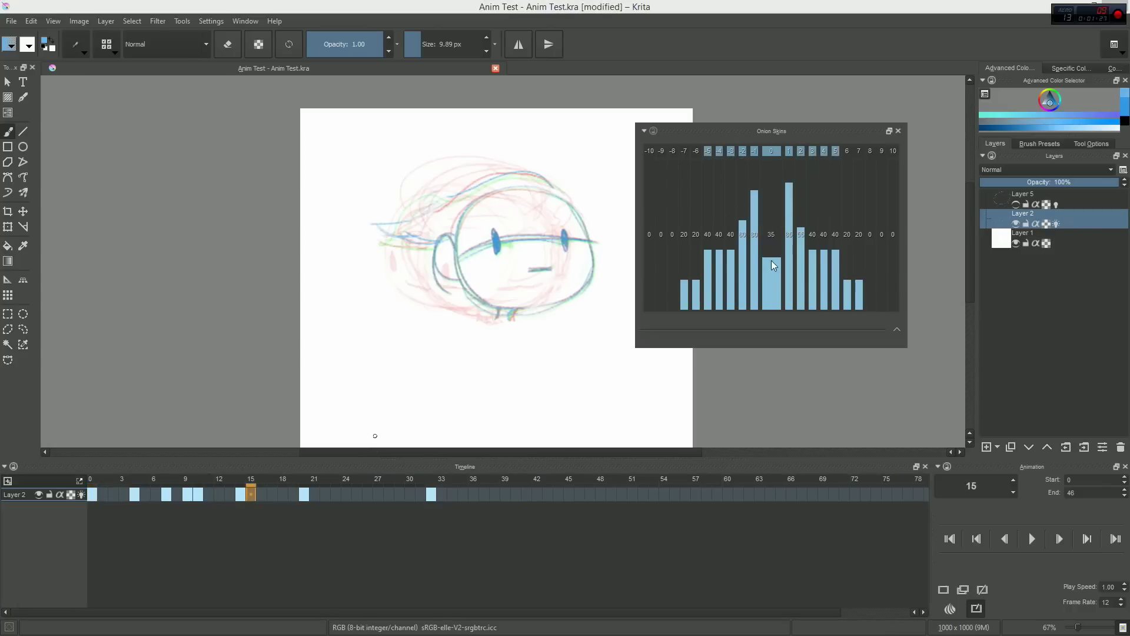
drag(771, 263, 784, 181)
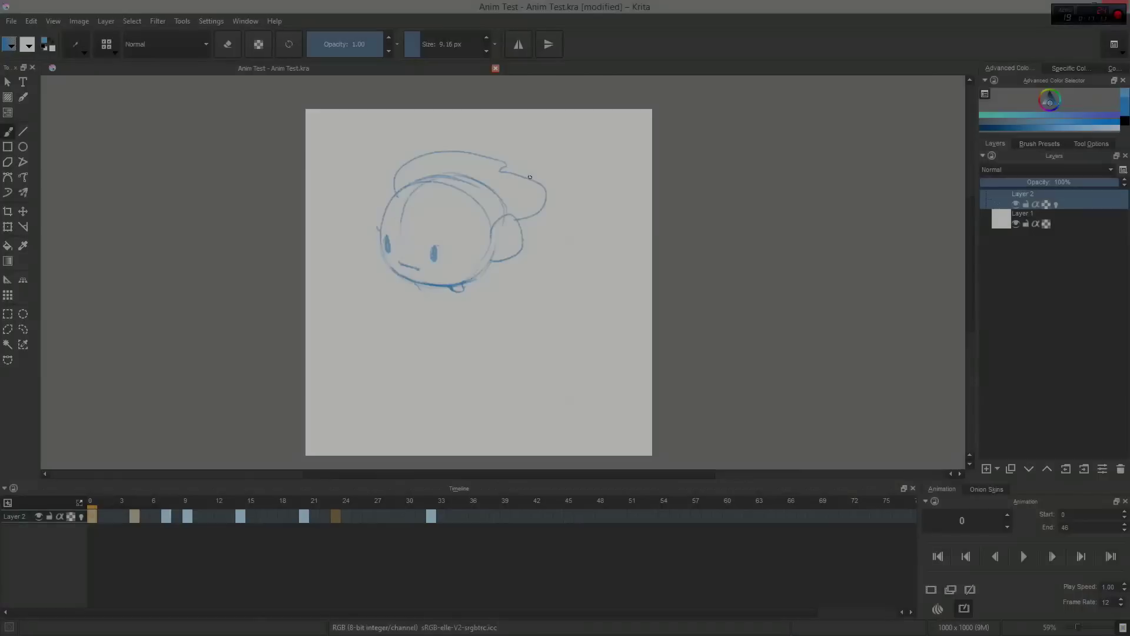
Step: Play and stop the animation, jump to keyframe 4, and erase part of the hair outline
key(space)
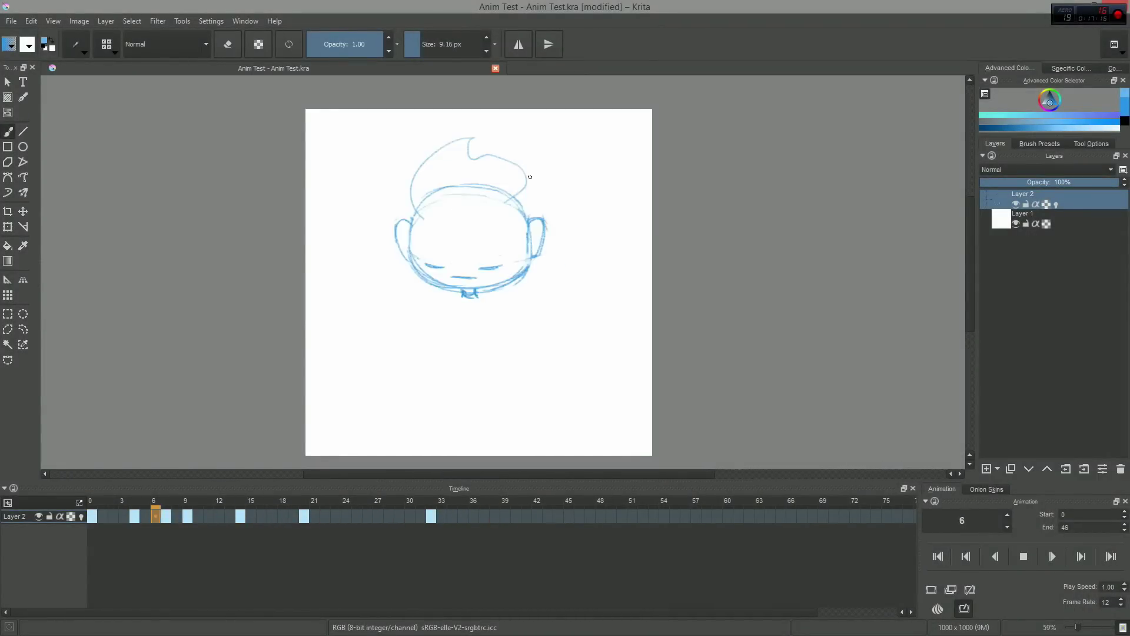
key(space)
key(period)
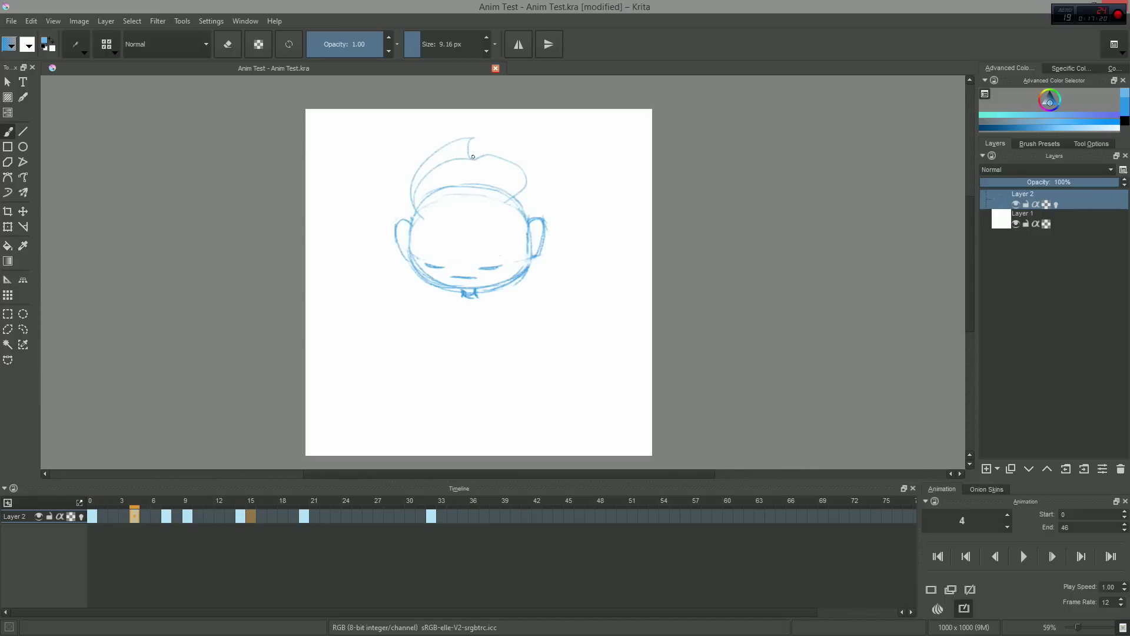
key(e)
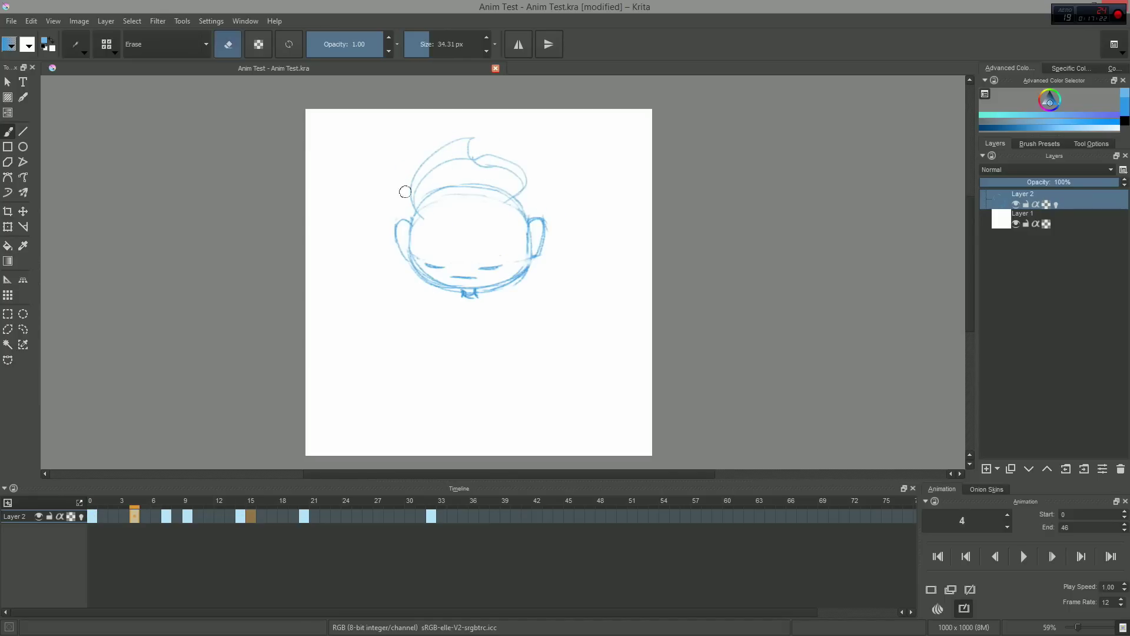
drag(404, 189, 414, 176)
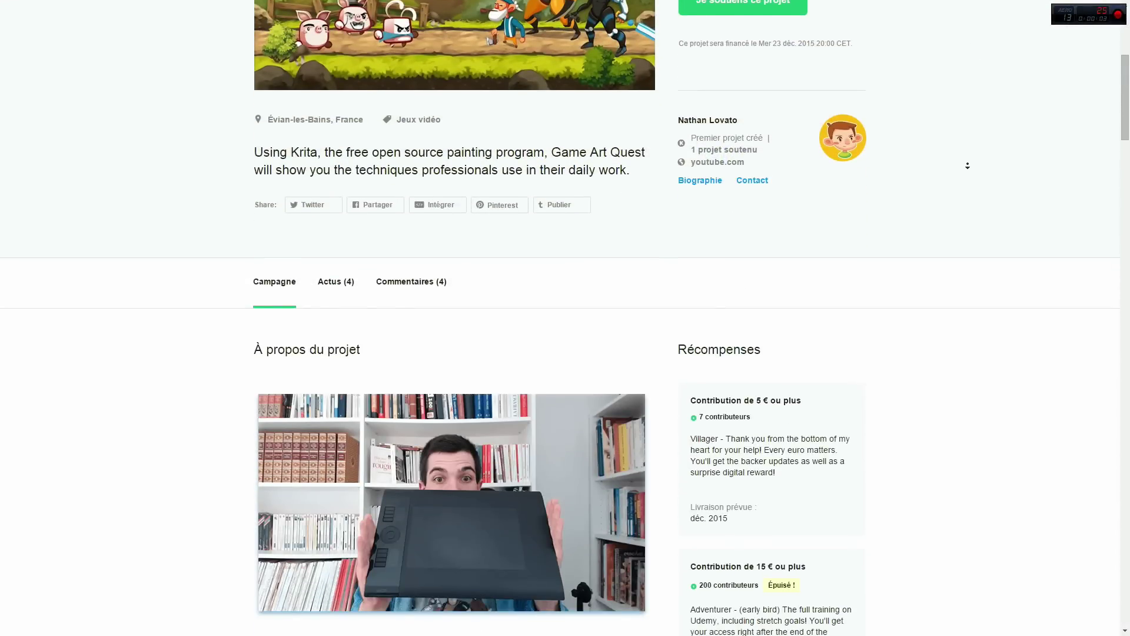
scroll(967, 165, down, 4)
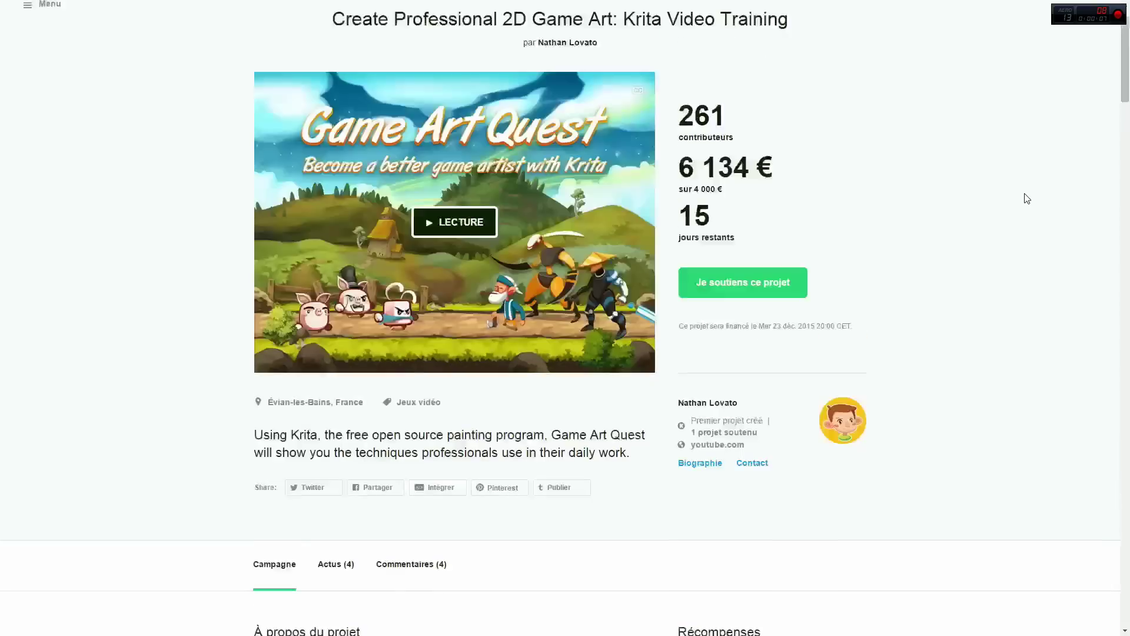
Step: Scroll the Game Art Quest Kickstarter page down to the campaign and back to its header
scroll(1027, 195, up, 1)
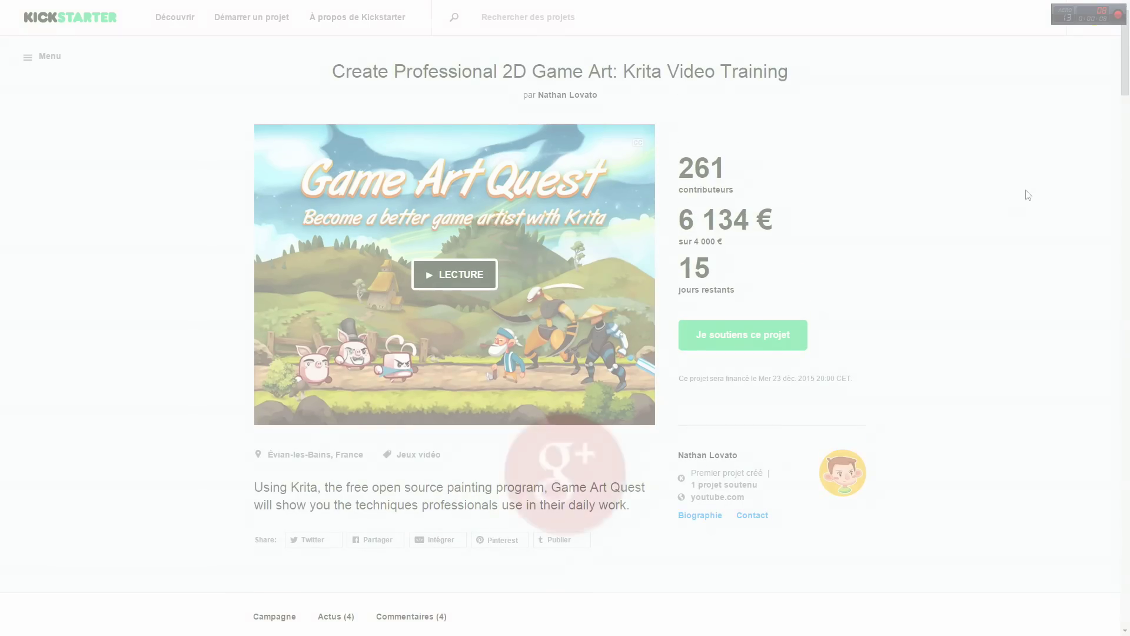